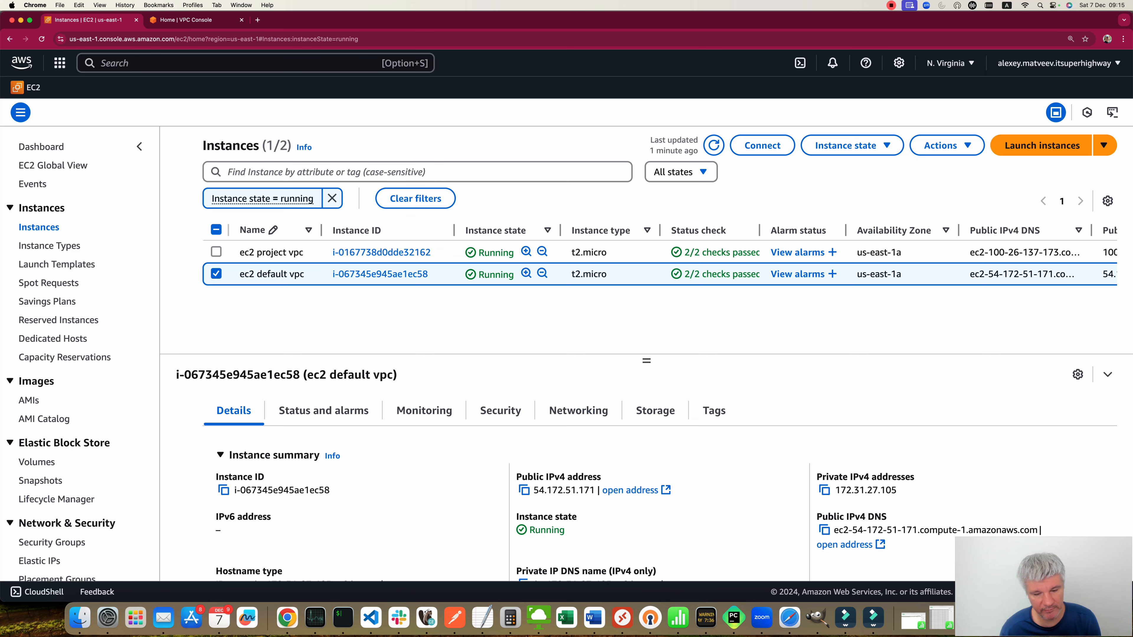
Step: Run the ping to ip-10-0-10-188.ec2.internal from the default-VPC instance's terminal, then stop it
left_click(343, 617)
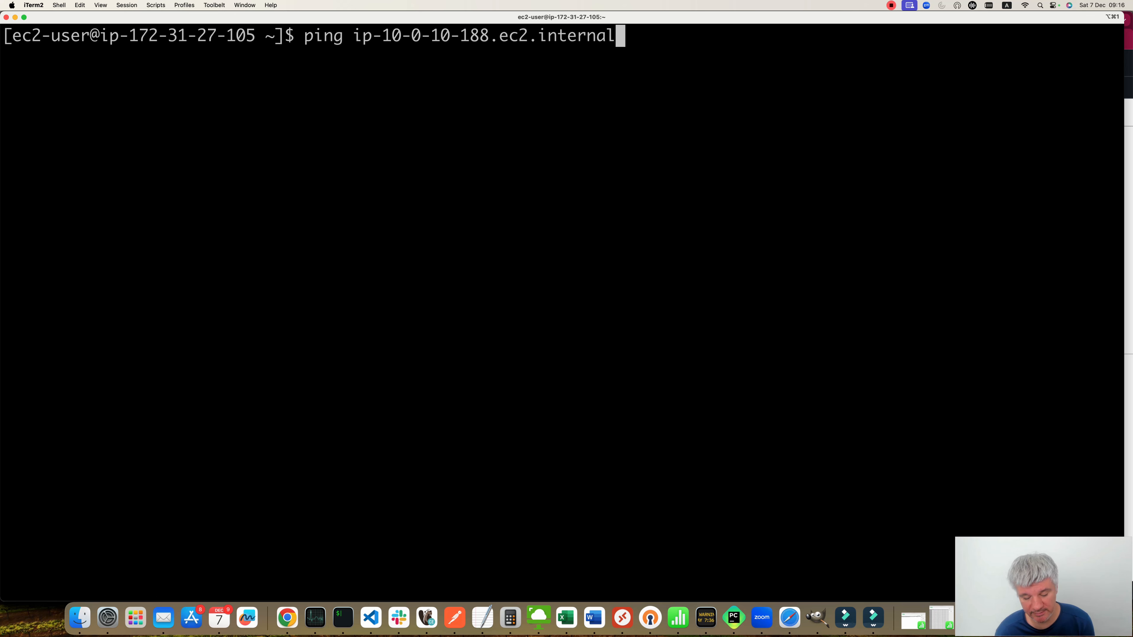
key("Return")
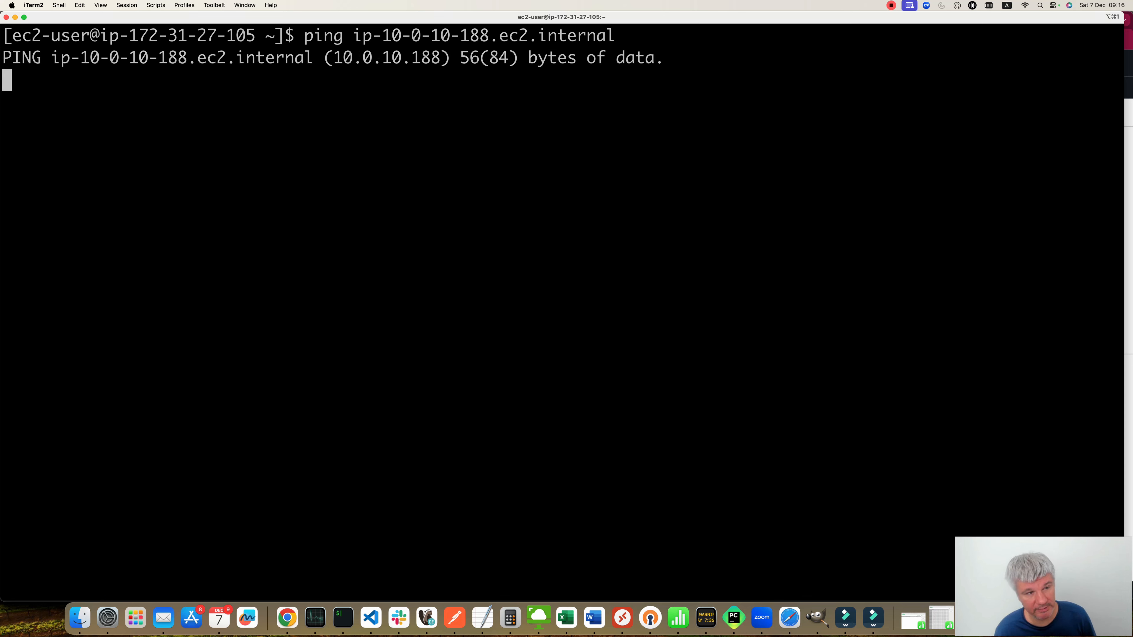
key("ctrl+c")
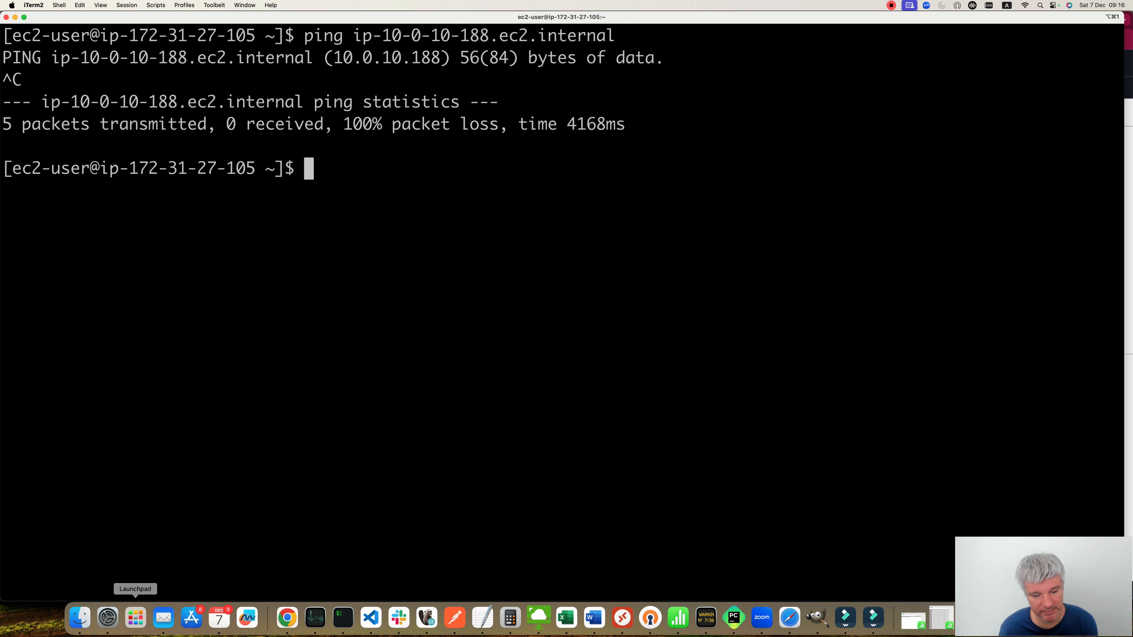
Step: Begin creating a new VPC peering connection named "default vpc to project vpc"
left_click(287, 618)
key("ctrl+Tab")
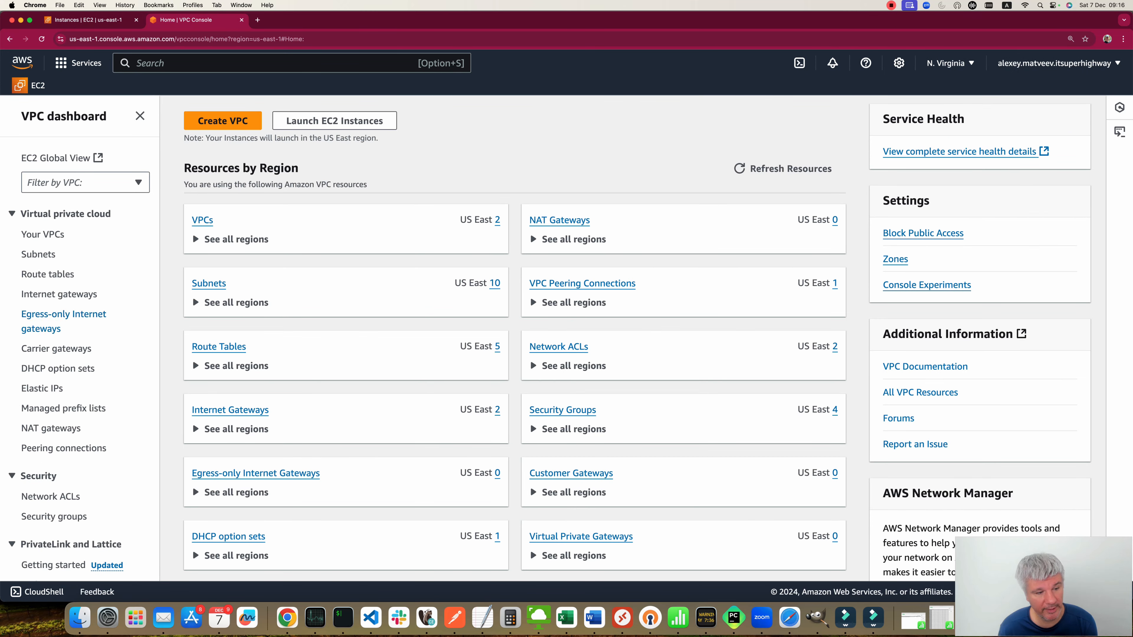
left_click(66, 449)
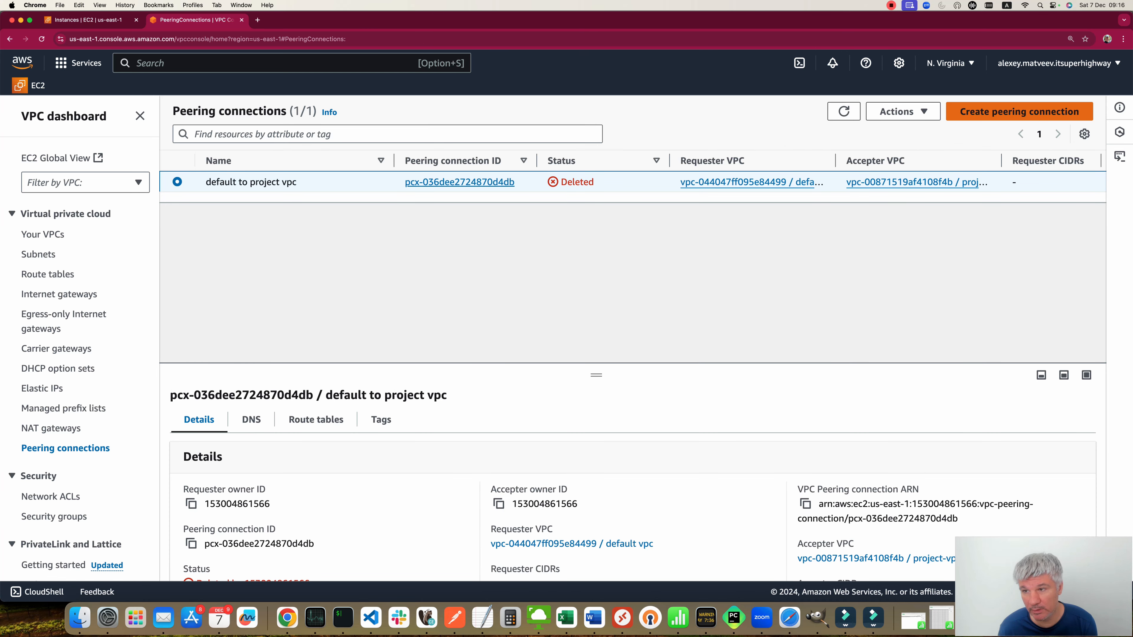
left_click(1019, 112)
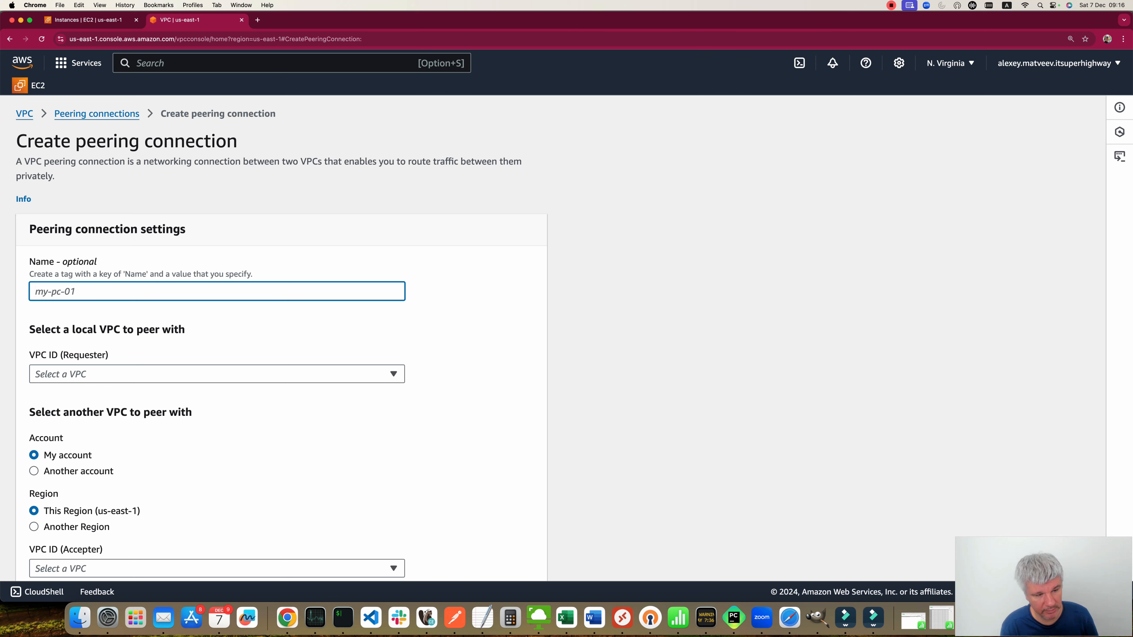
type("default")
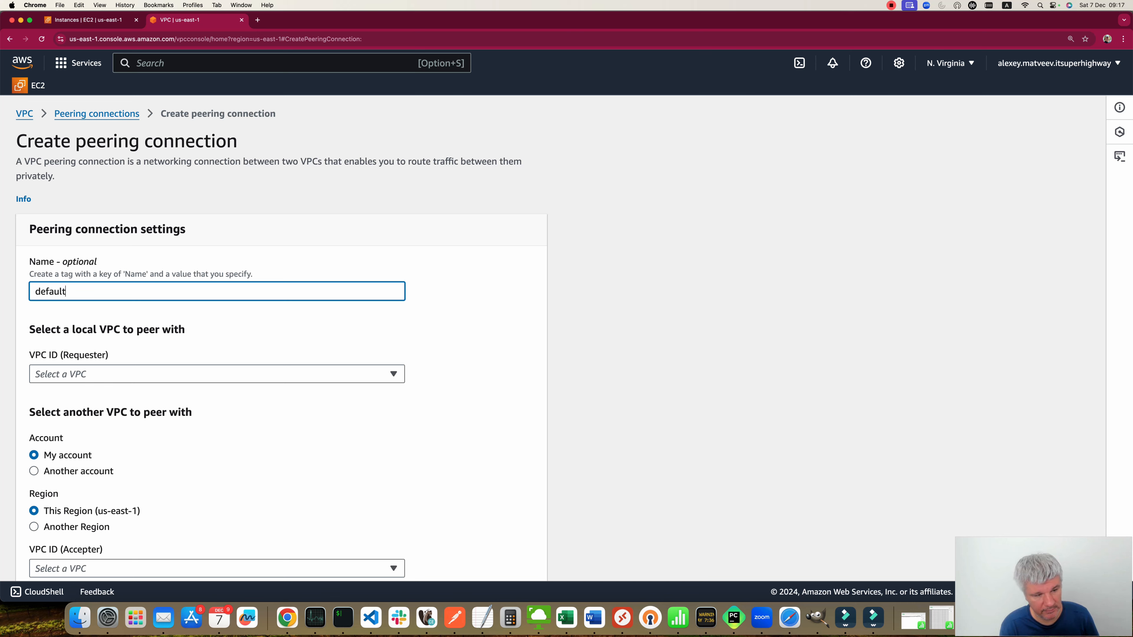
type(" vpc to project vpc")
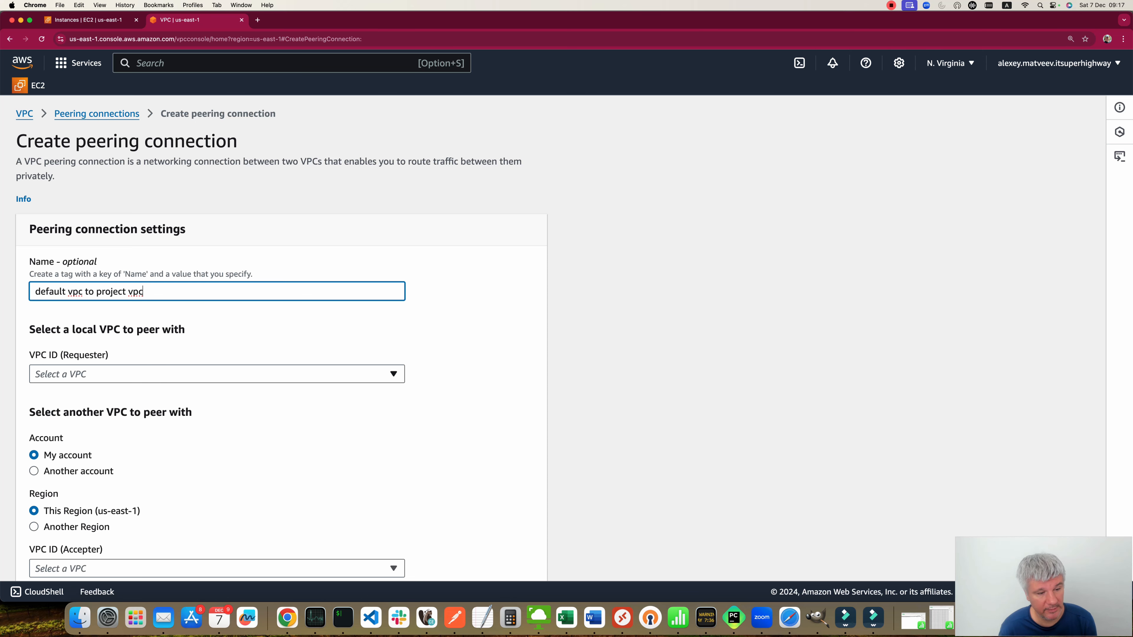
Step: Set the requester to the default vpc and the accepter to project-vpc, then create the peering connection
left_click(217, 374)
scroll(217, 412, "down", 1)
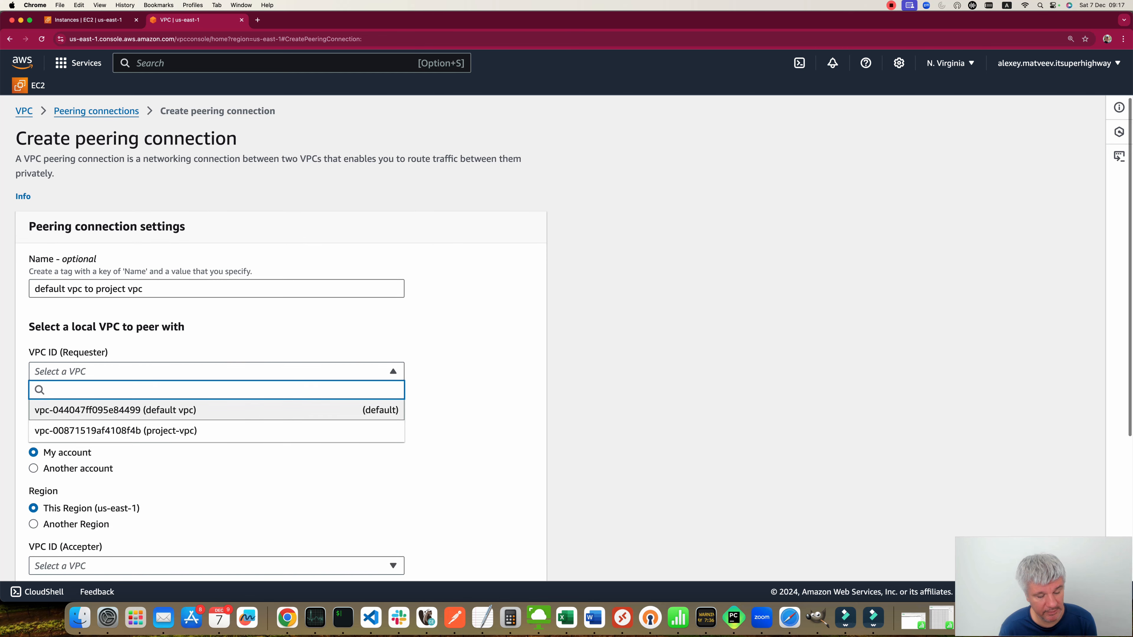
left_click(158, 411)
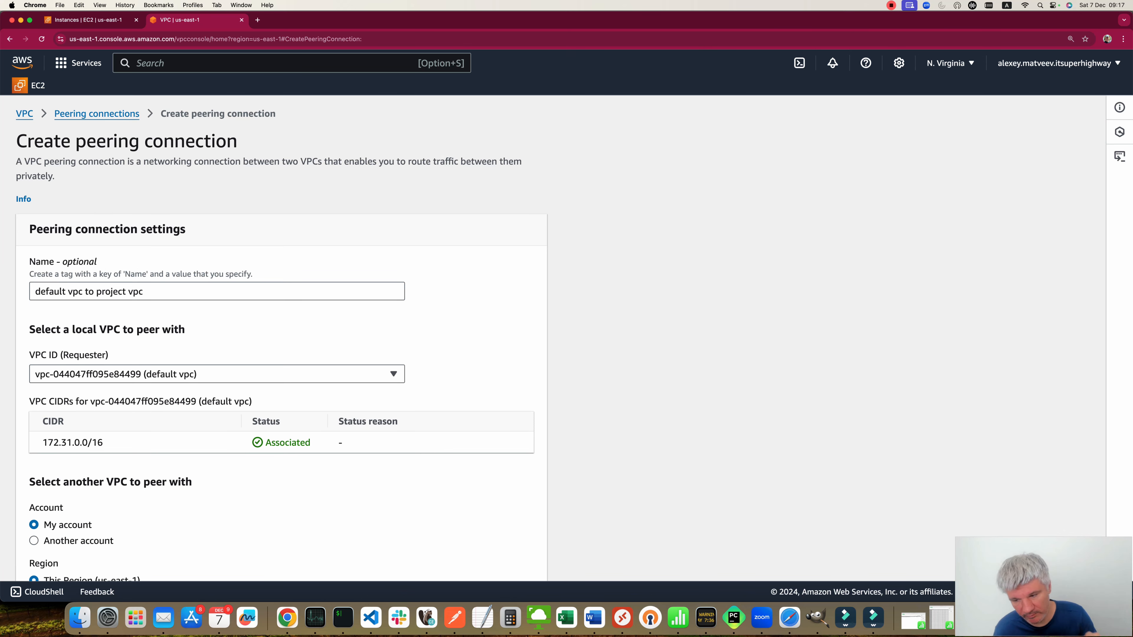
scroll(281, 340, "down", 3)
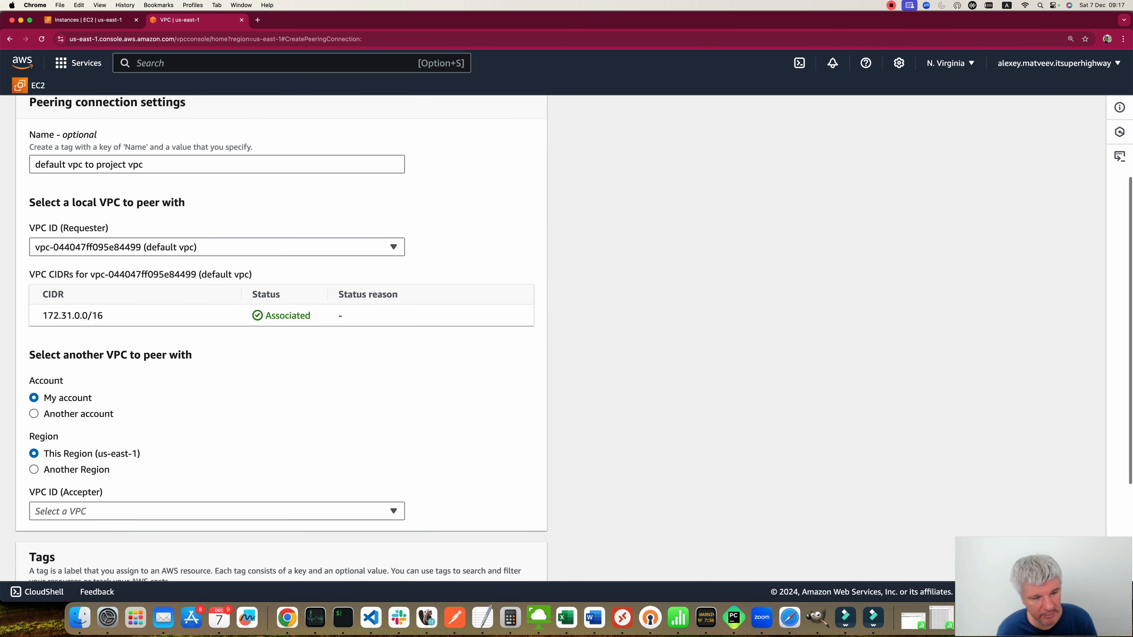
left_click(215, 511)
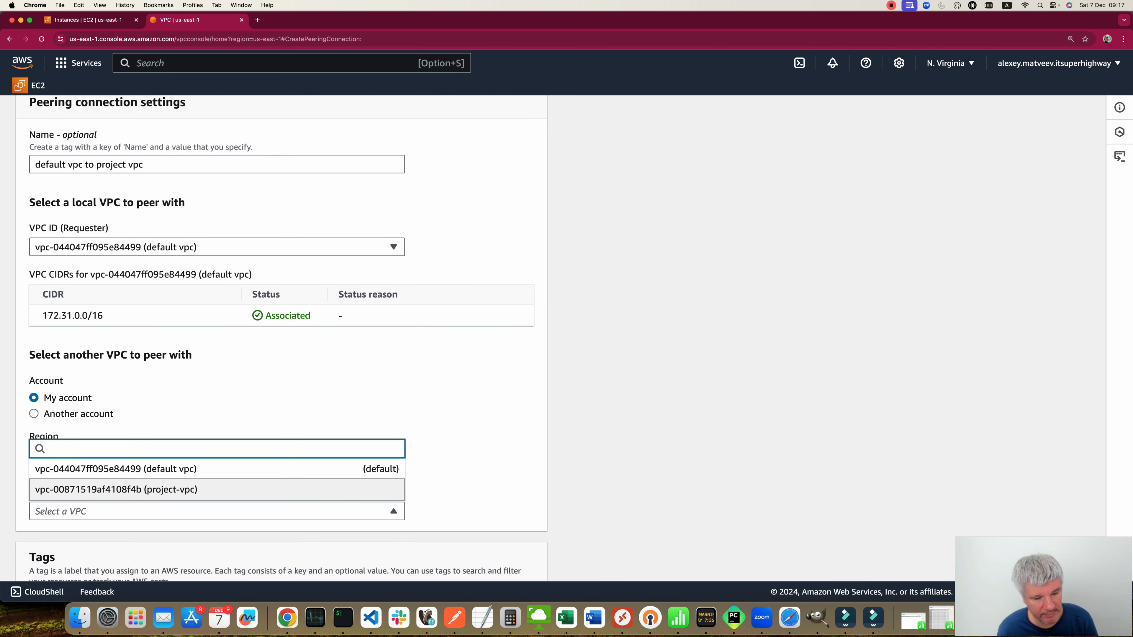
left_click(214, 490)
scroll(397, 392, "down", 5)
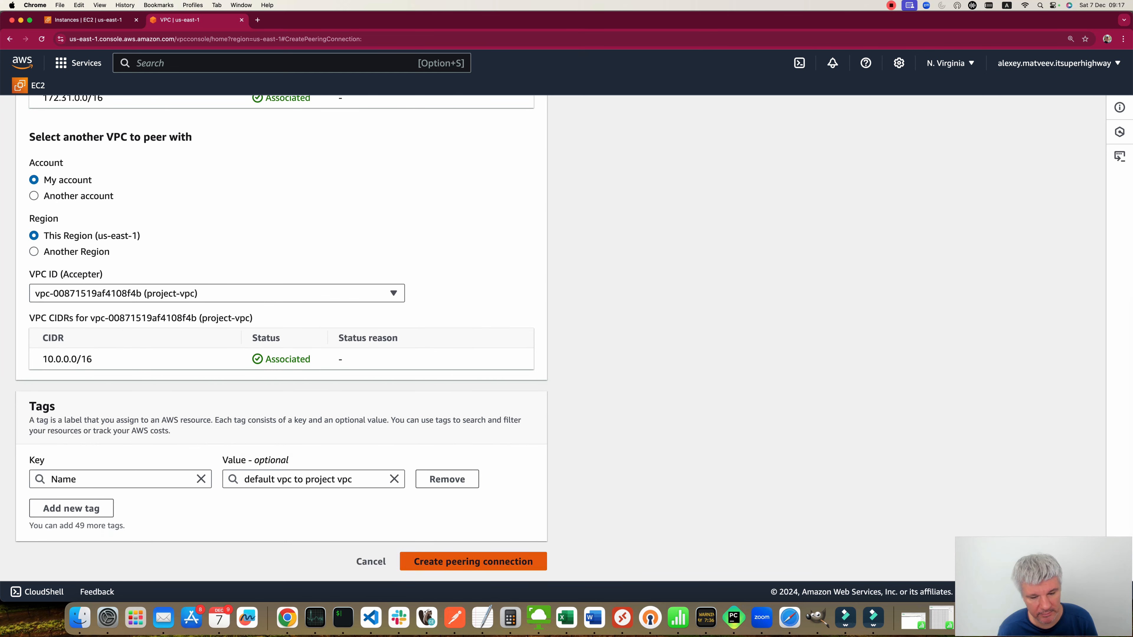
left_click(473, 561)
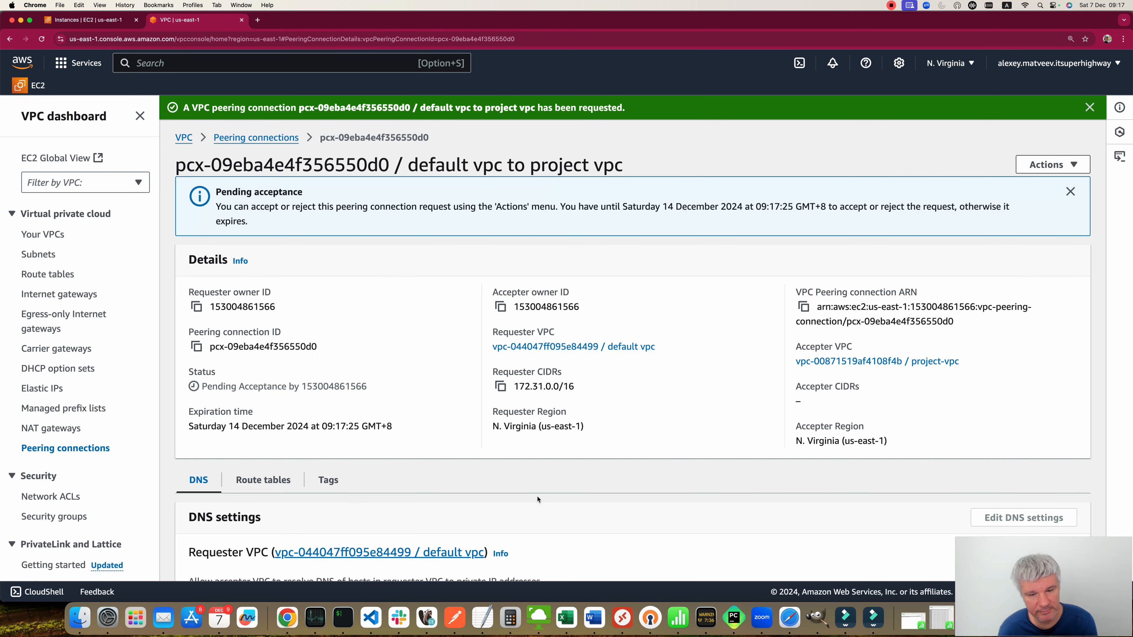
Step: Accept the pending "default vpc to project vpc" peering connection request
left_click(288, 138)
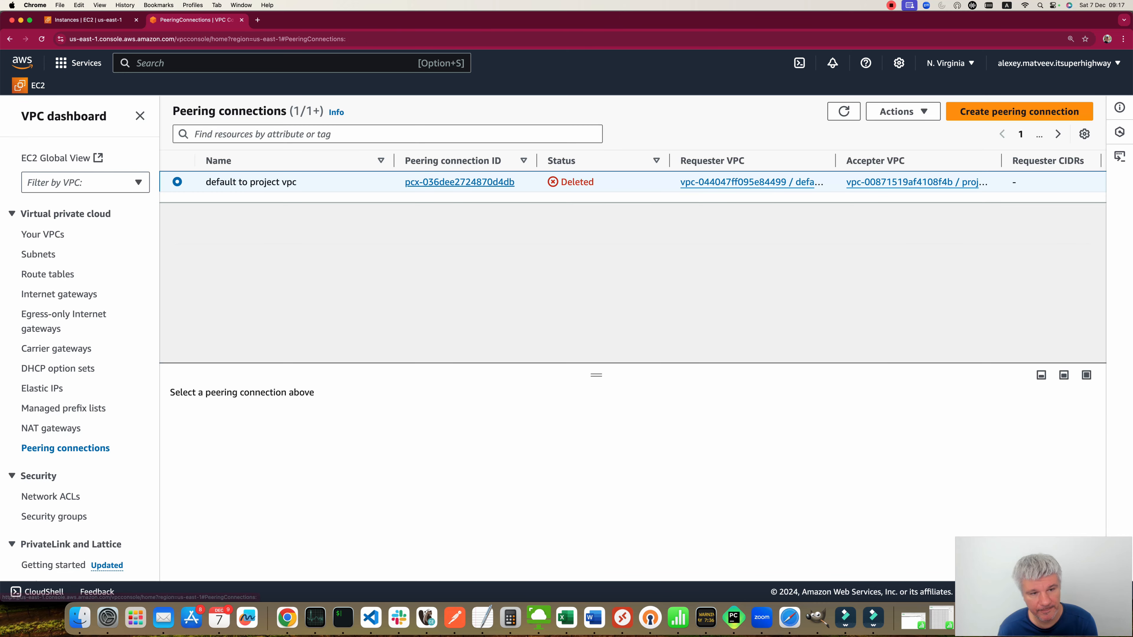
left_click(177, 203)
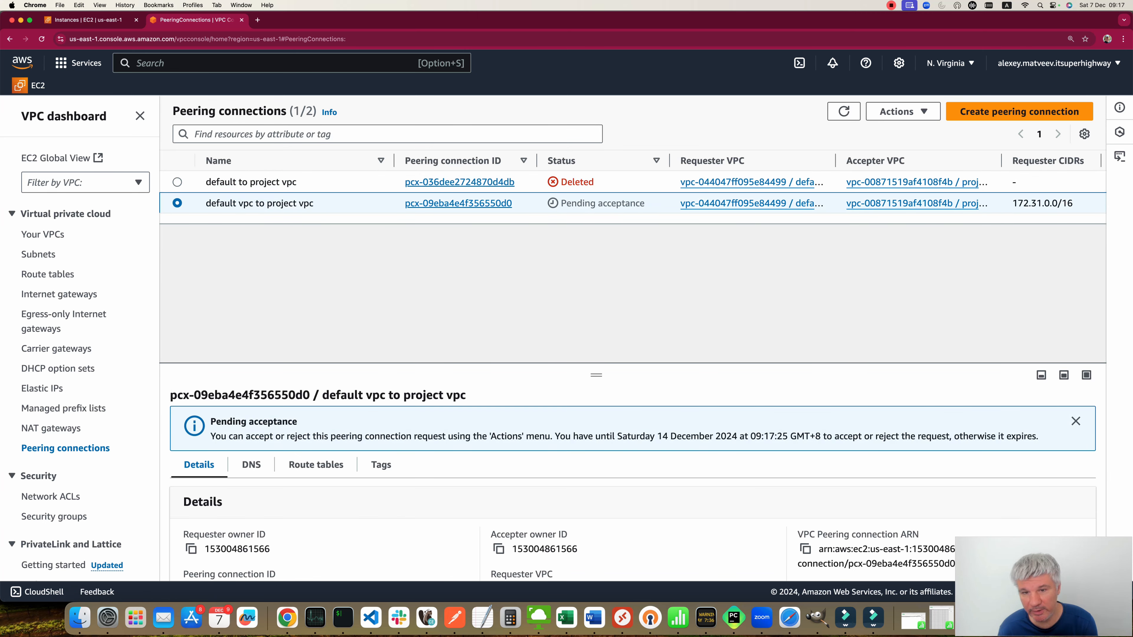
left_click(902, 112)
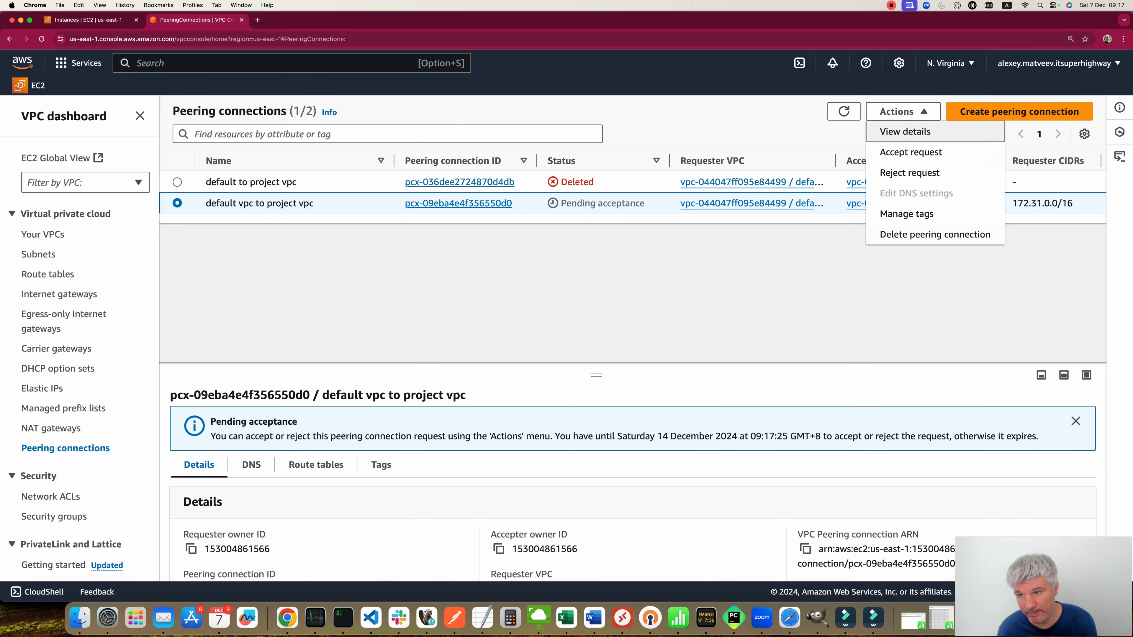
left_click(893, 152)
left_click(857, 457)
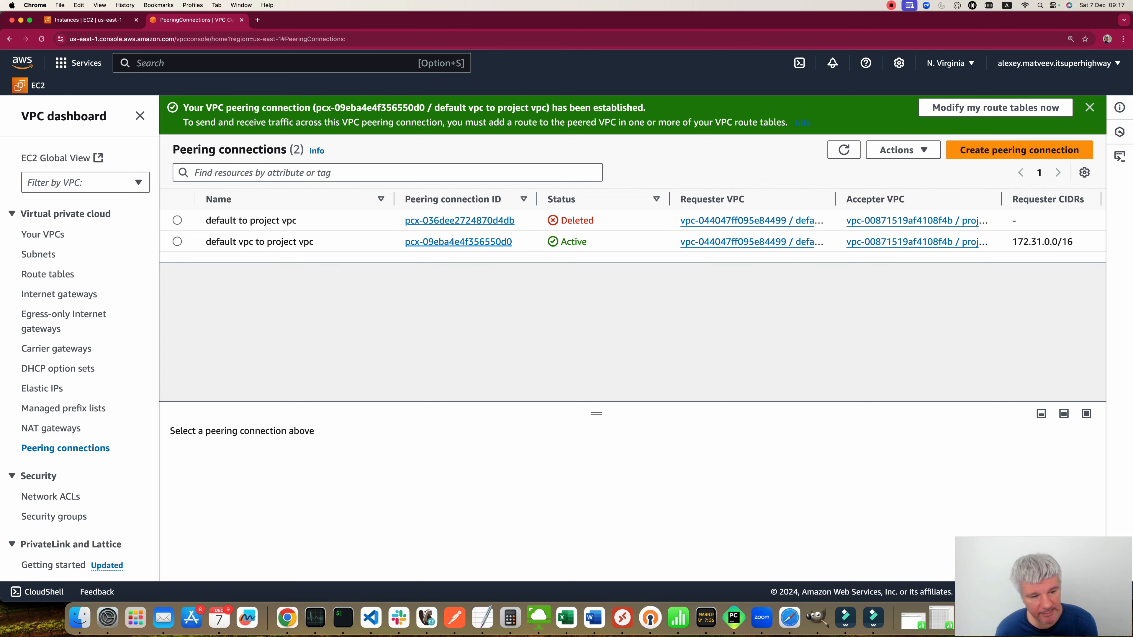
Step: Create a route table named "default vpc" in the default VPC
scroll(81, 408, "down", 1)
scroll(81, 339, "down", 1)
left_click(47, 262)
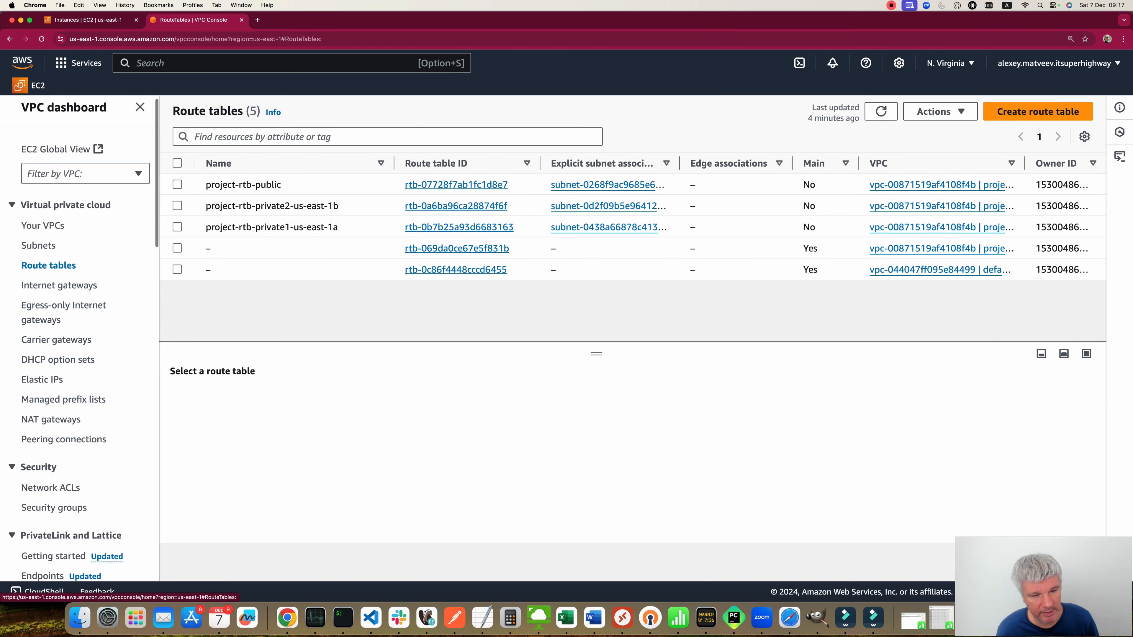
left_click(1038, 112)
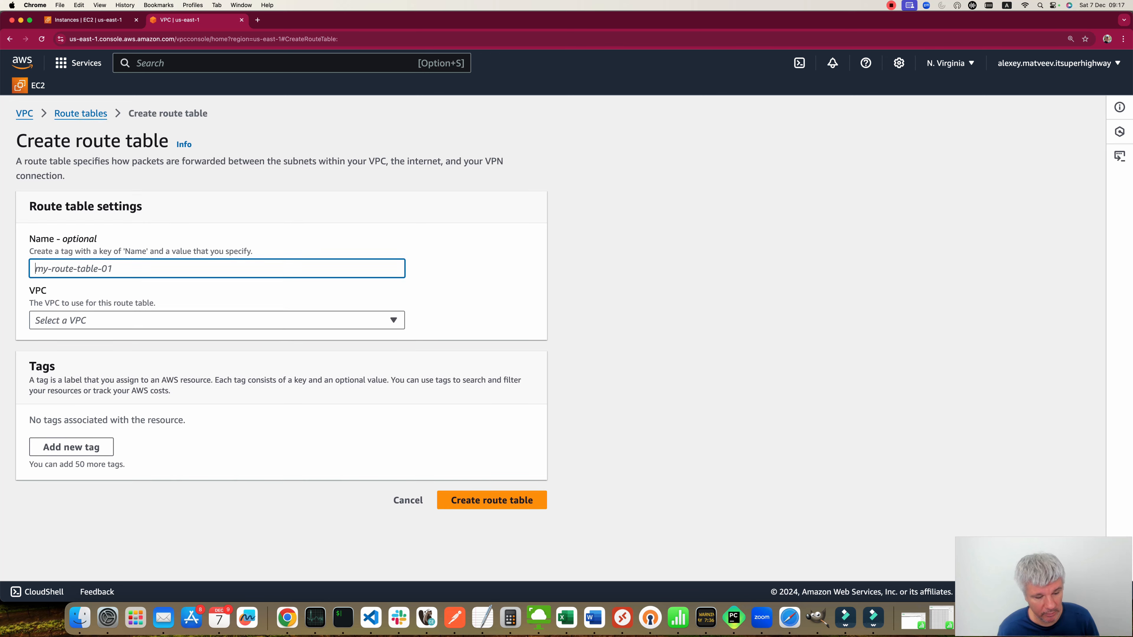
type("default vpc")
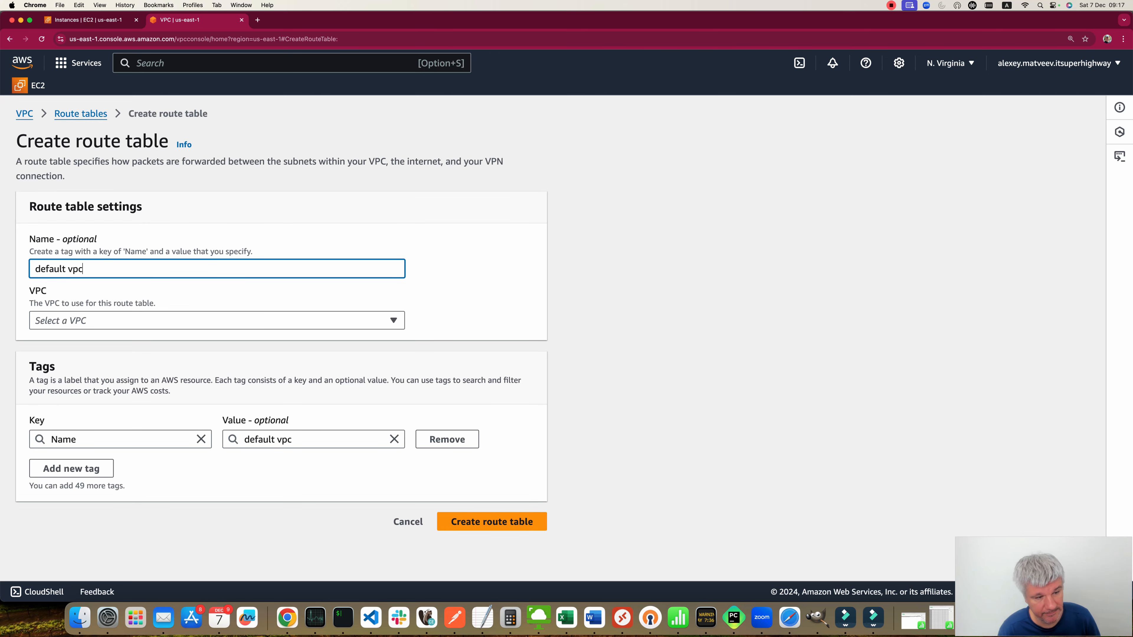
left_click(217, 320)
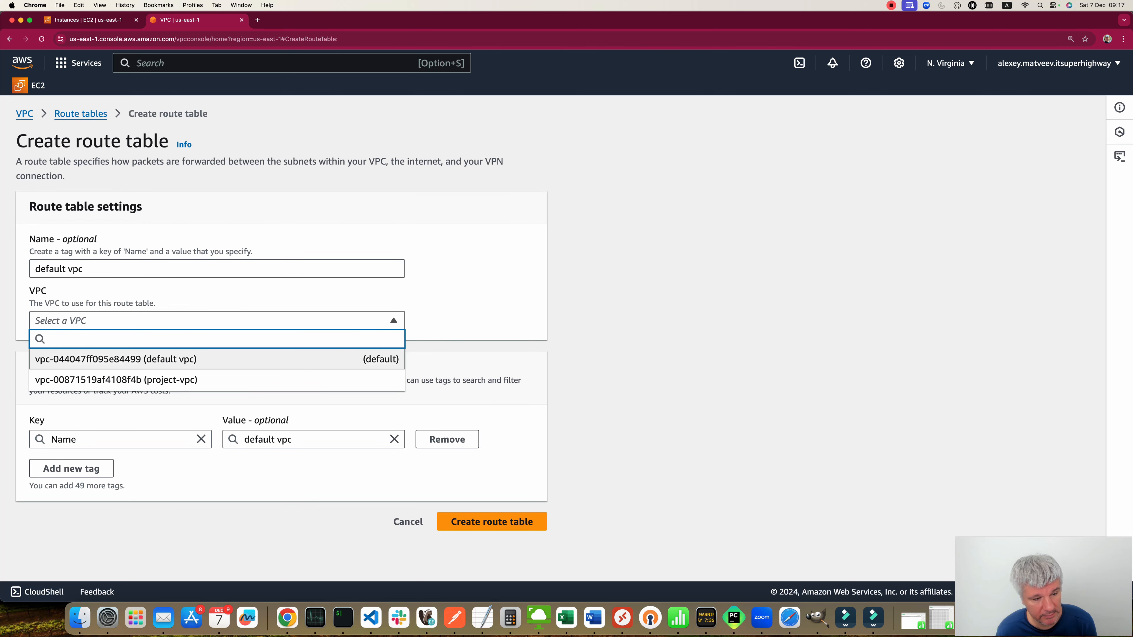
key("Return")
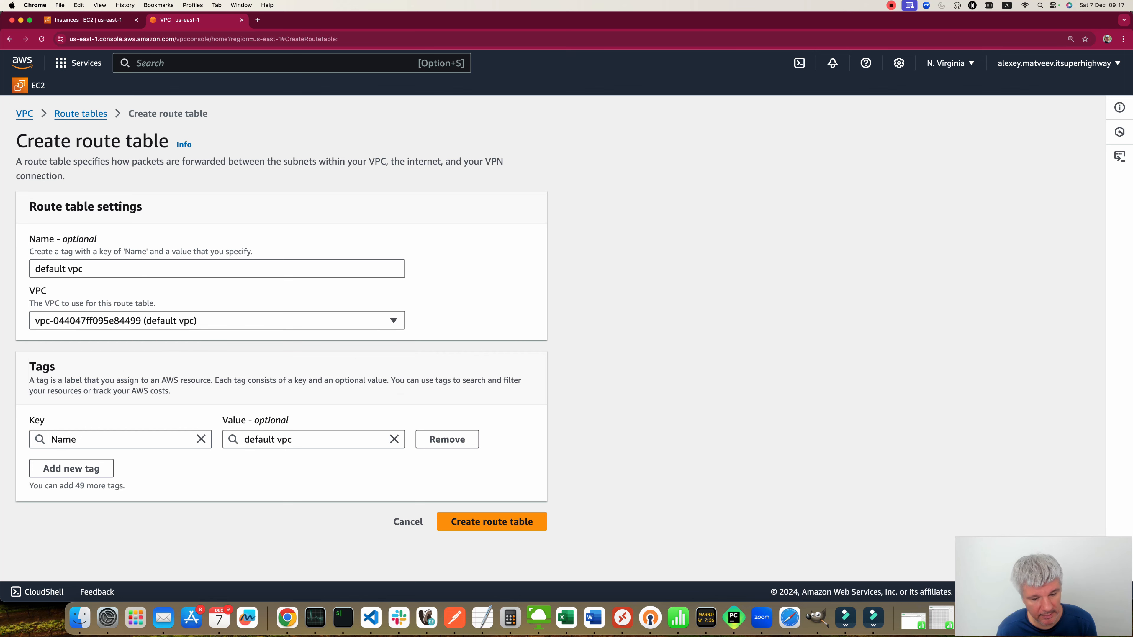
left_click(492, 521)
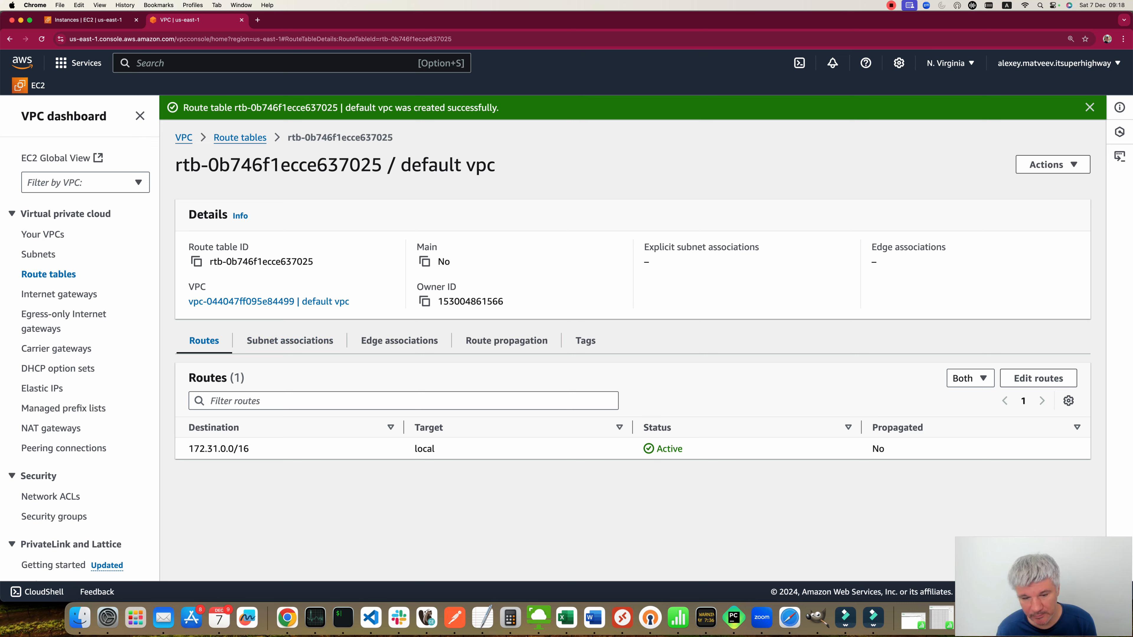
Step: Add a route for 0.0.0.0/0 targeting internet gateway igw-0e0a400e25edead62 in the new route table
left_click(1037, 379)
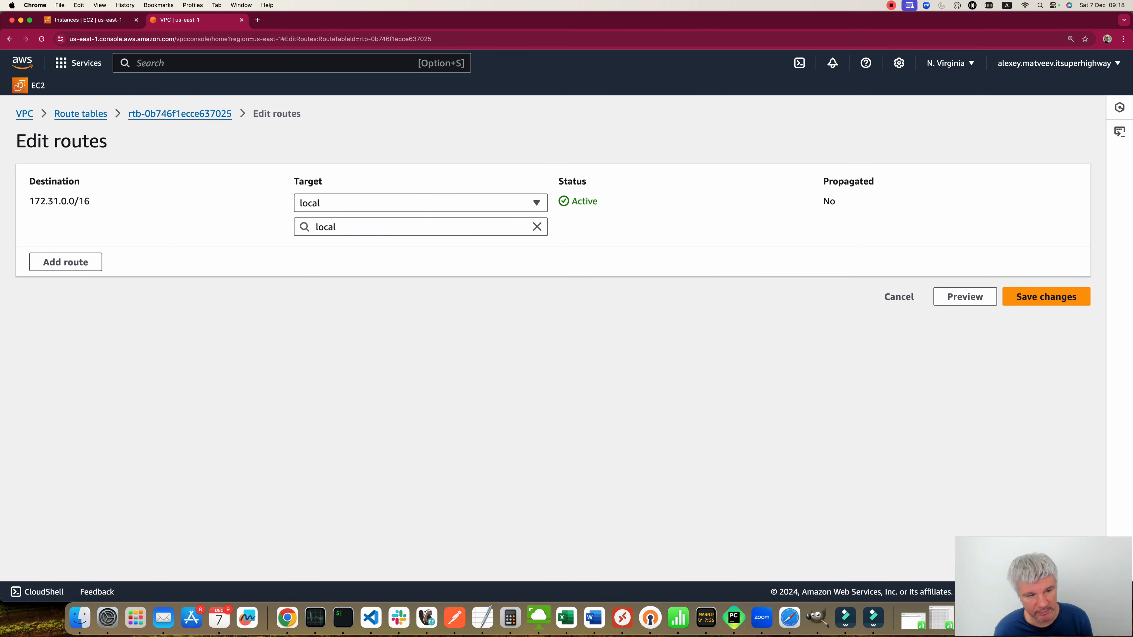
left_click(65, 262)
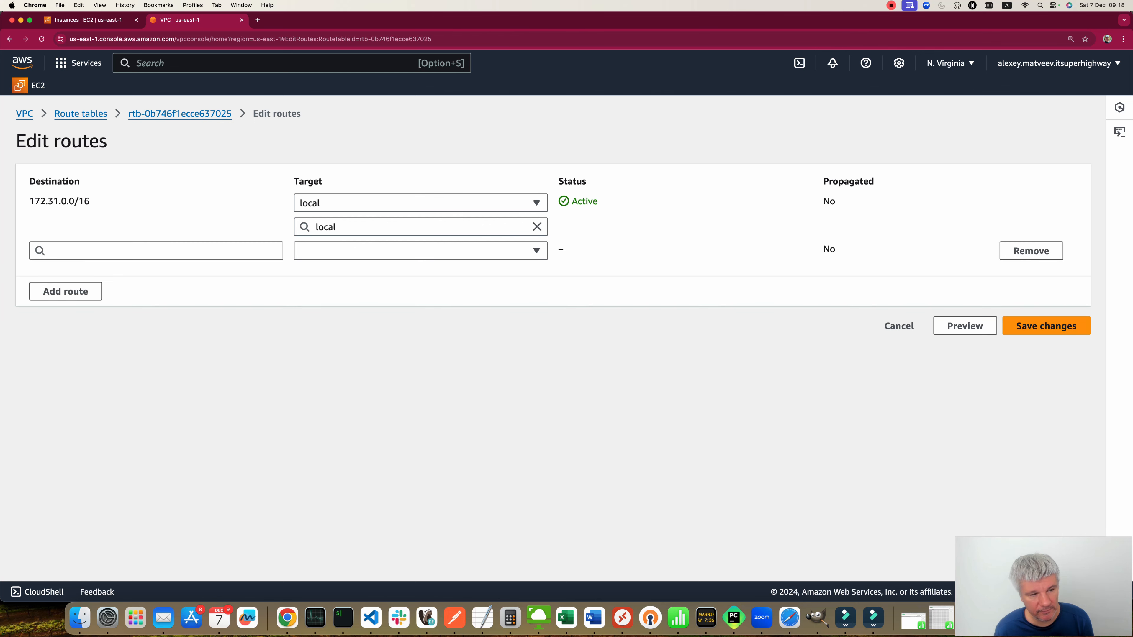
left_click(112, 251)
left_click(89, 271)
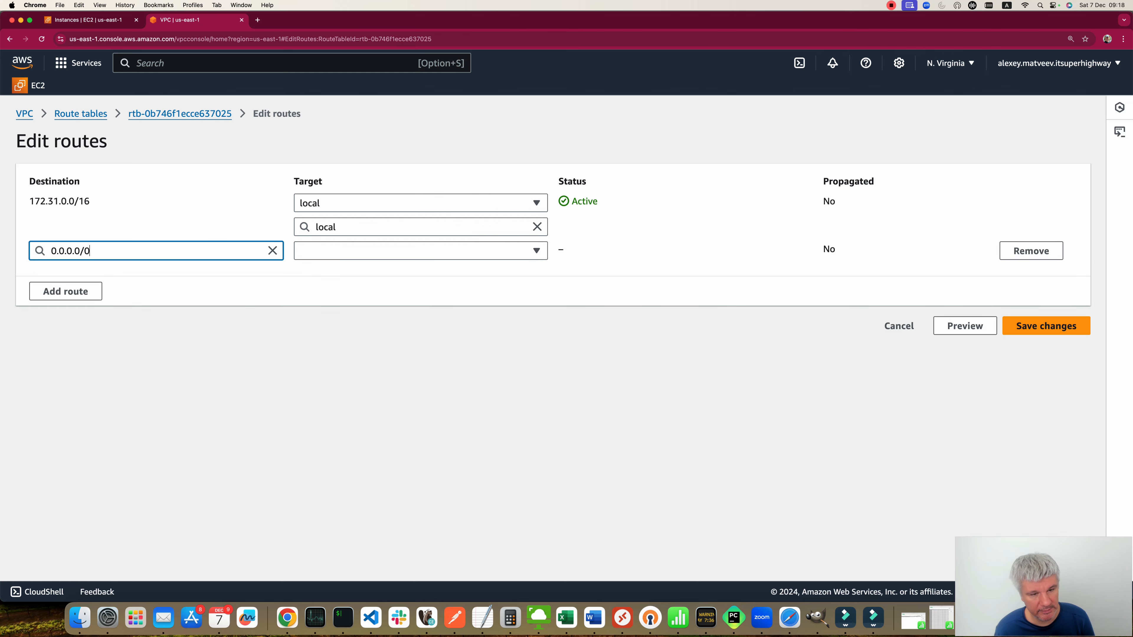
left_click(420, 251)
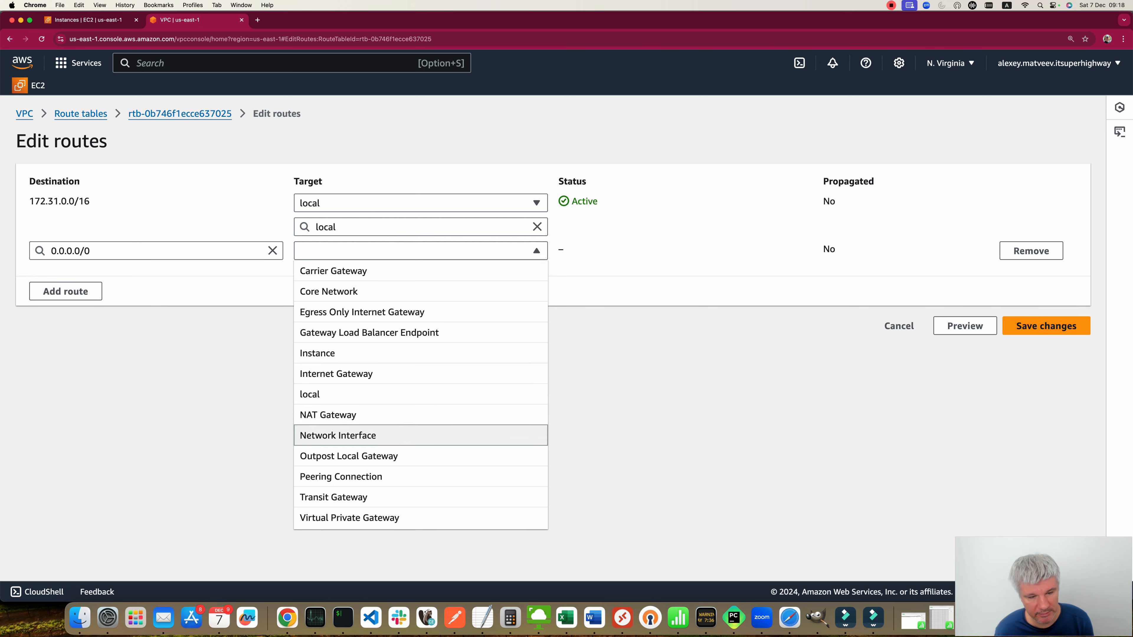
left_click(357, 374)
left_click(357, 275)
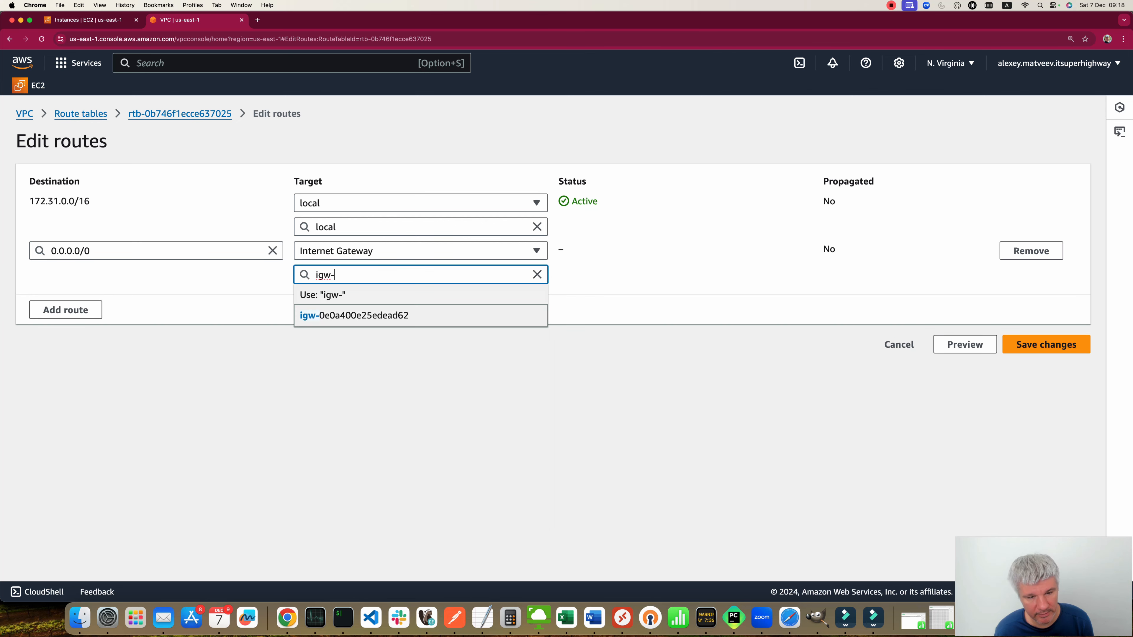
left_click(357, 316)
Step: Add another route targeting peering connection pcx-09eba4e4f356550d0 and open its destination choices
left_click(65, 309)
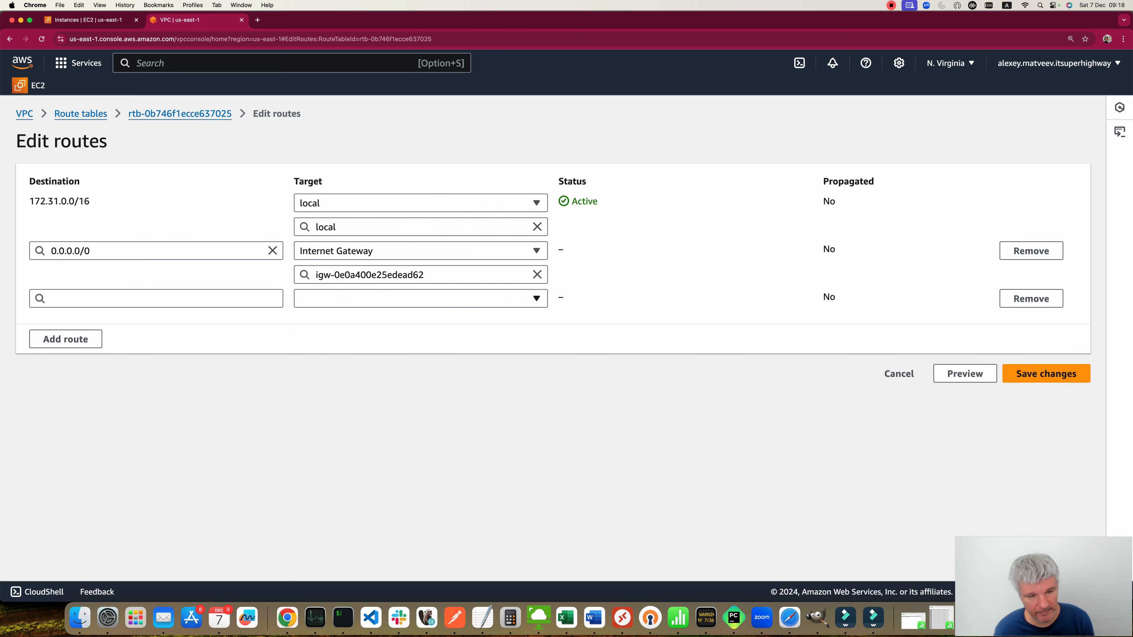
left_click(421, 299)
left_click(421, 525)
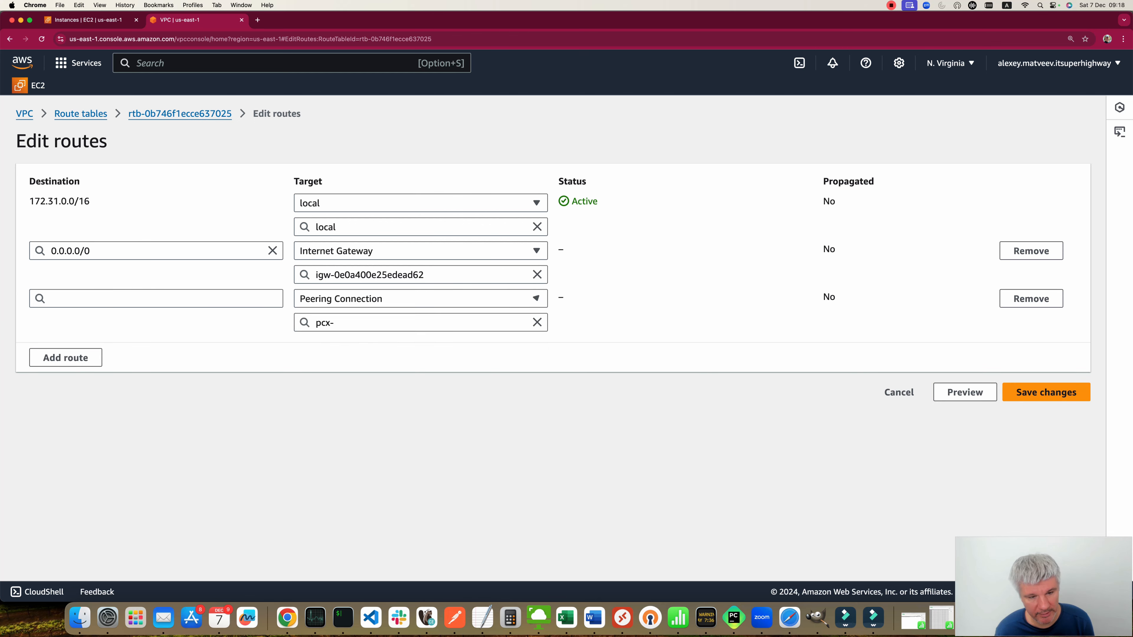
left_click(420, 322)
left_click(412, 364)
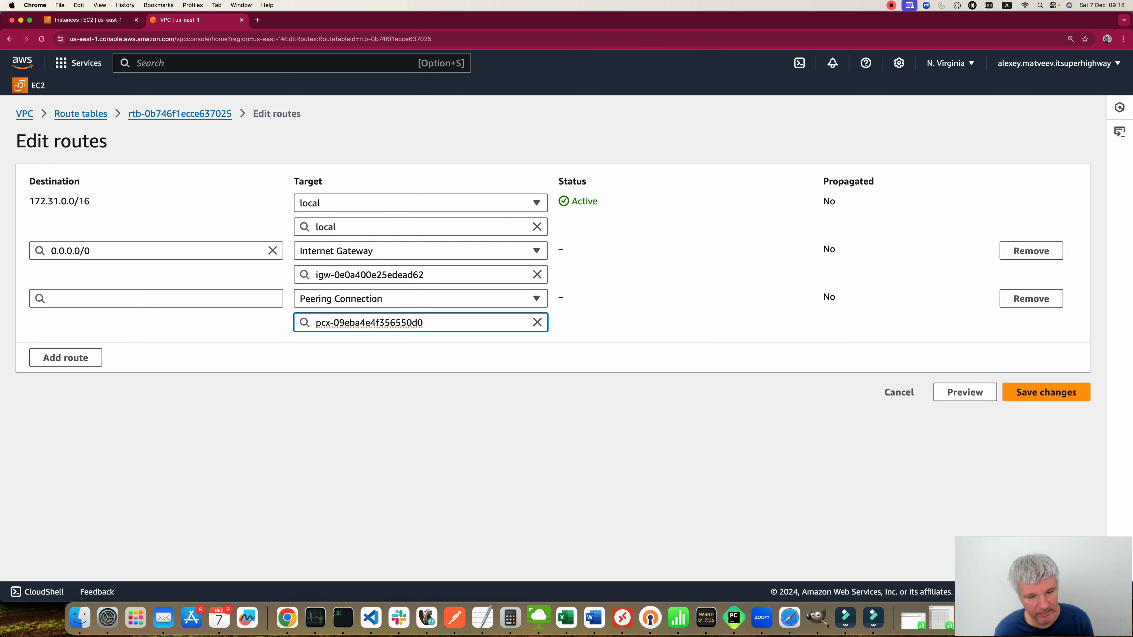
left_click(156, 299)
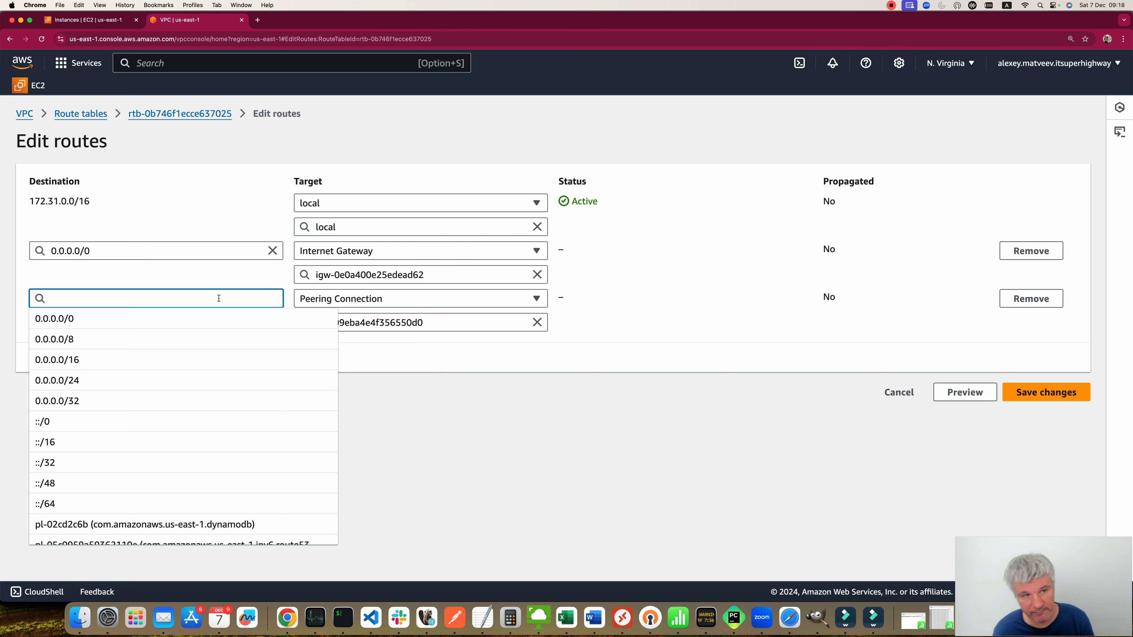
Step: Copy the project-vpc's IPv4 CIDR, paste 10.0.0.0/16 as the peering route's destination, and save the routes
key("ctrl+Tab")
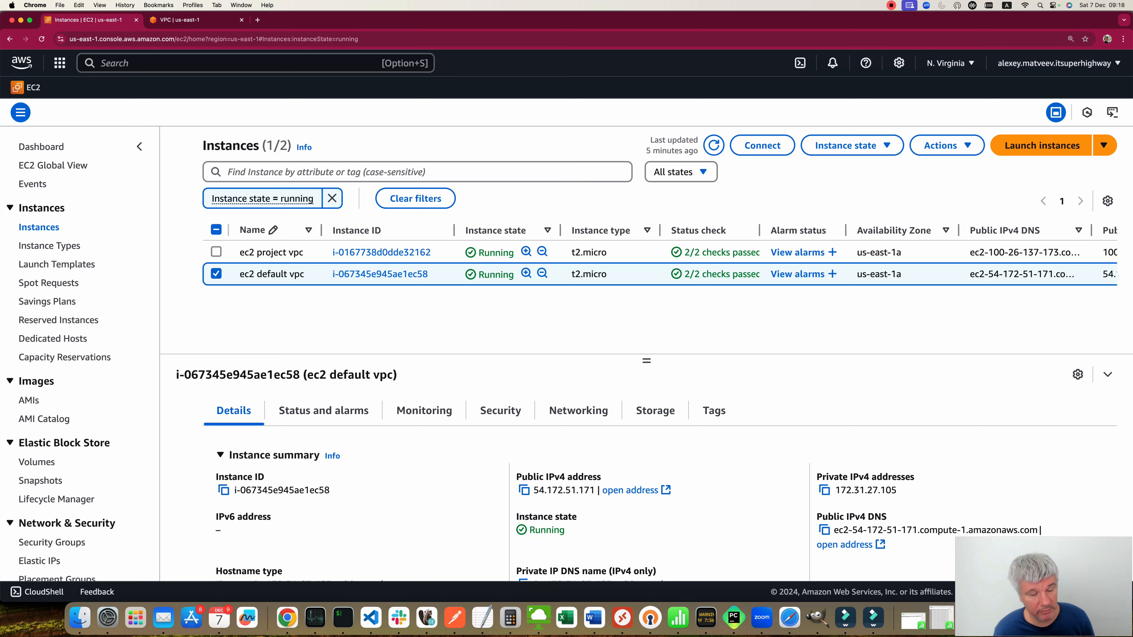
key("alt+s")
type("vpc")
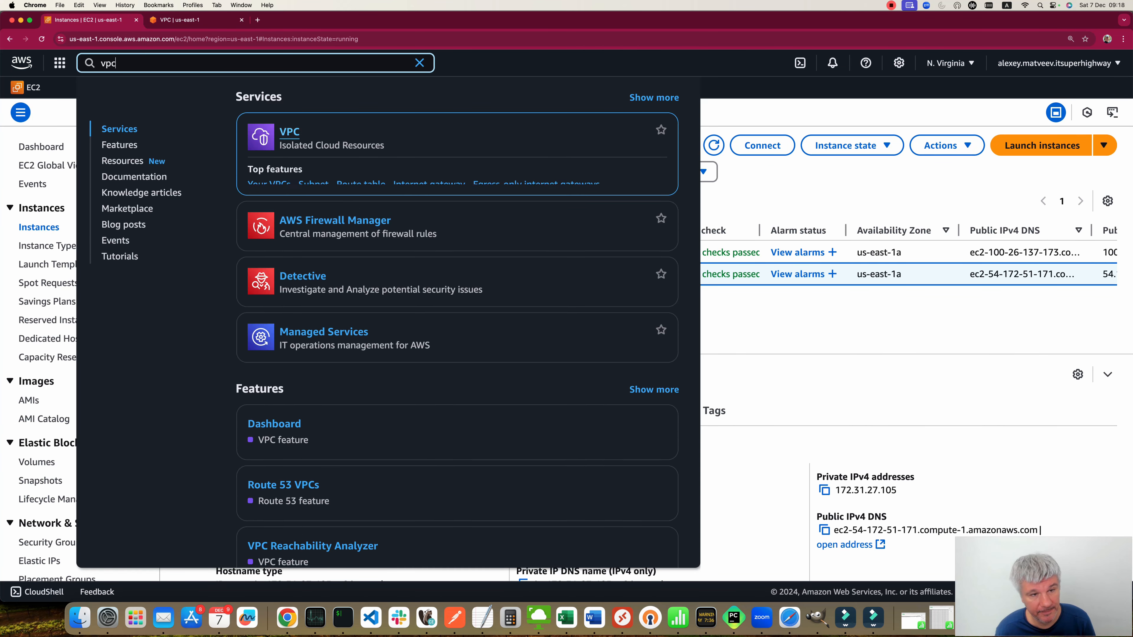
key("Return")
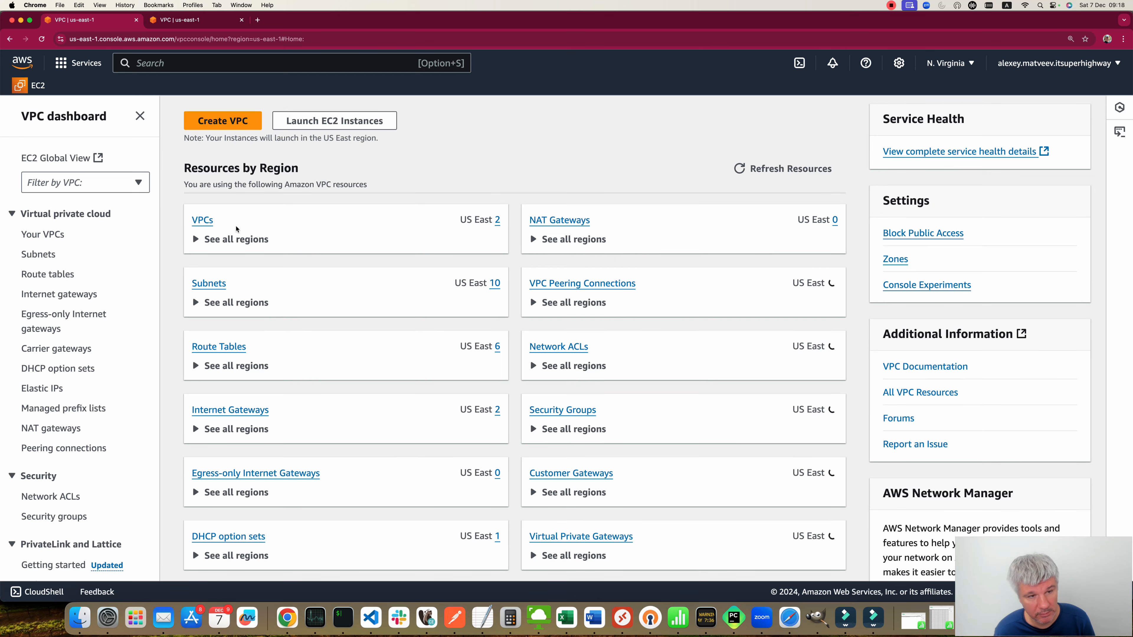
left_click(43, 235)
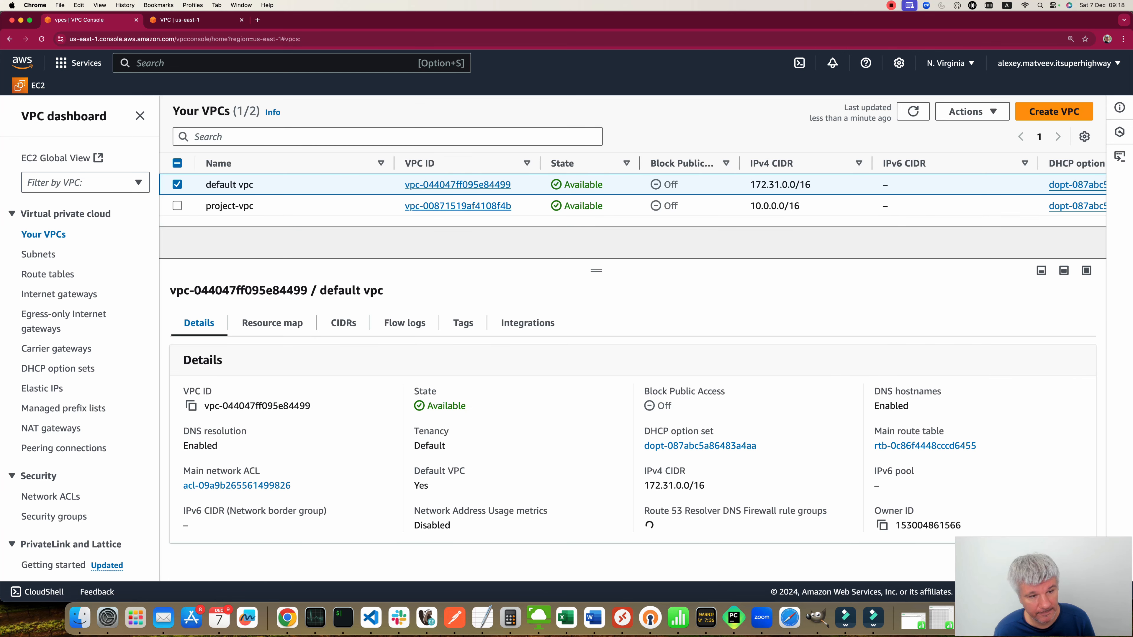
left_click(177, 184)
left_click(177, 206)
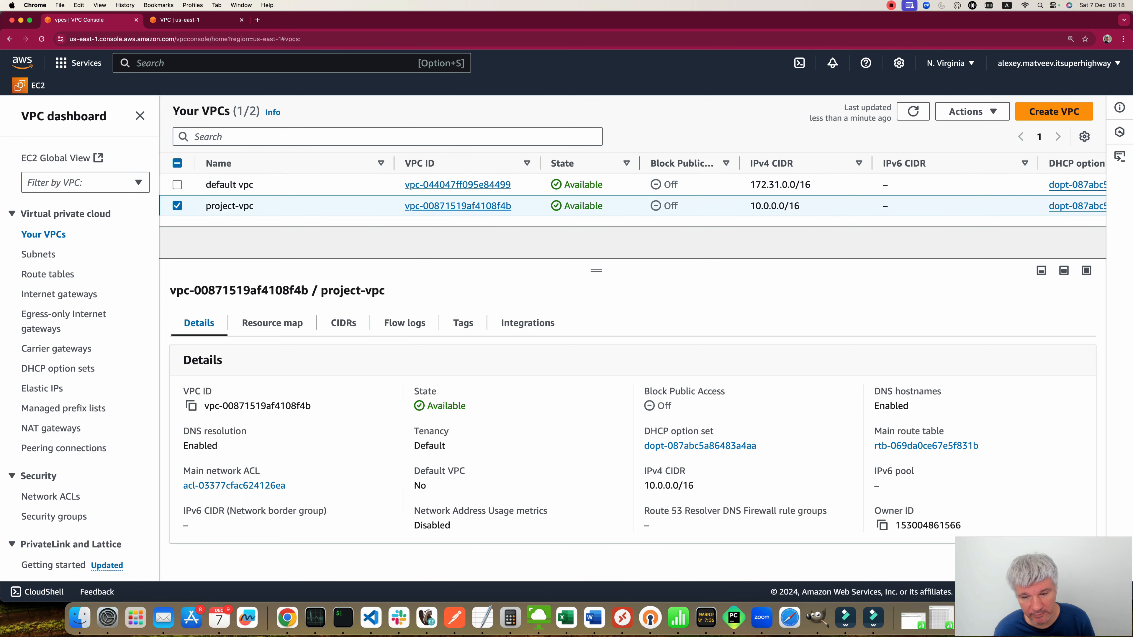
triple_click(669, 486)
key("super+c")
key("ctrl+Tab")
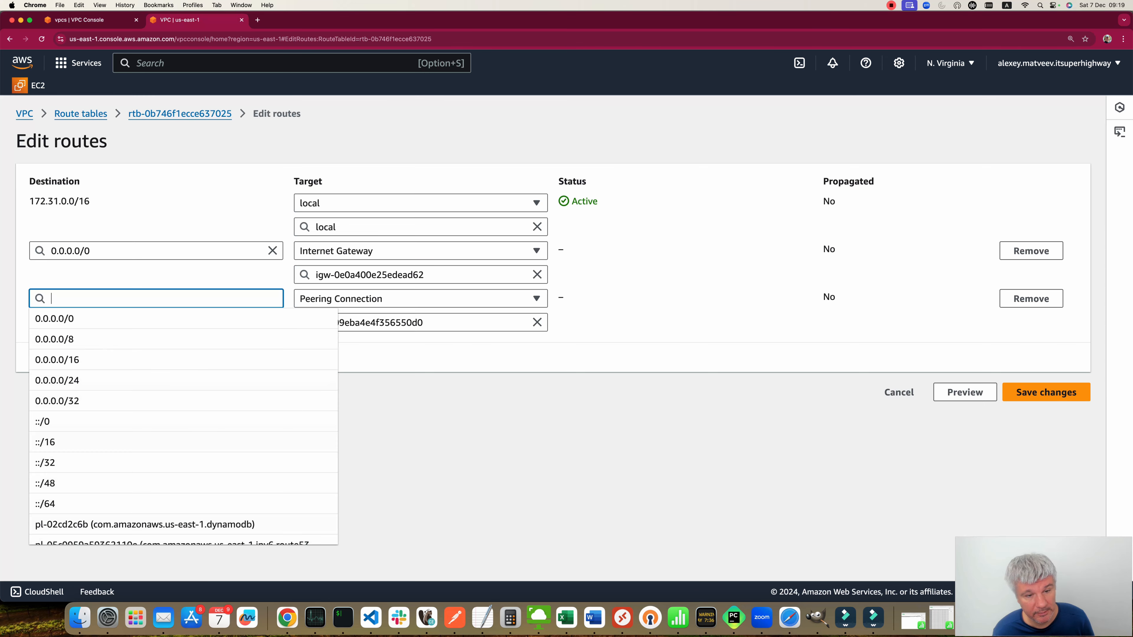
key("super+v")
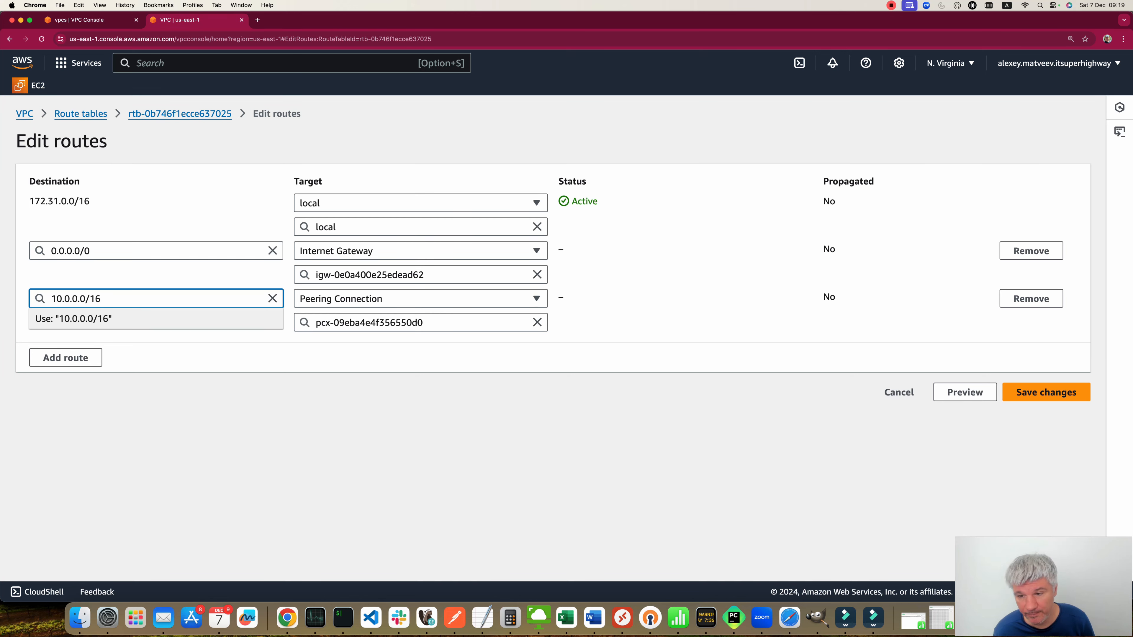
key("Return")
left_click(1046, 391)
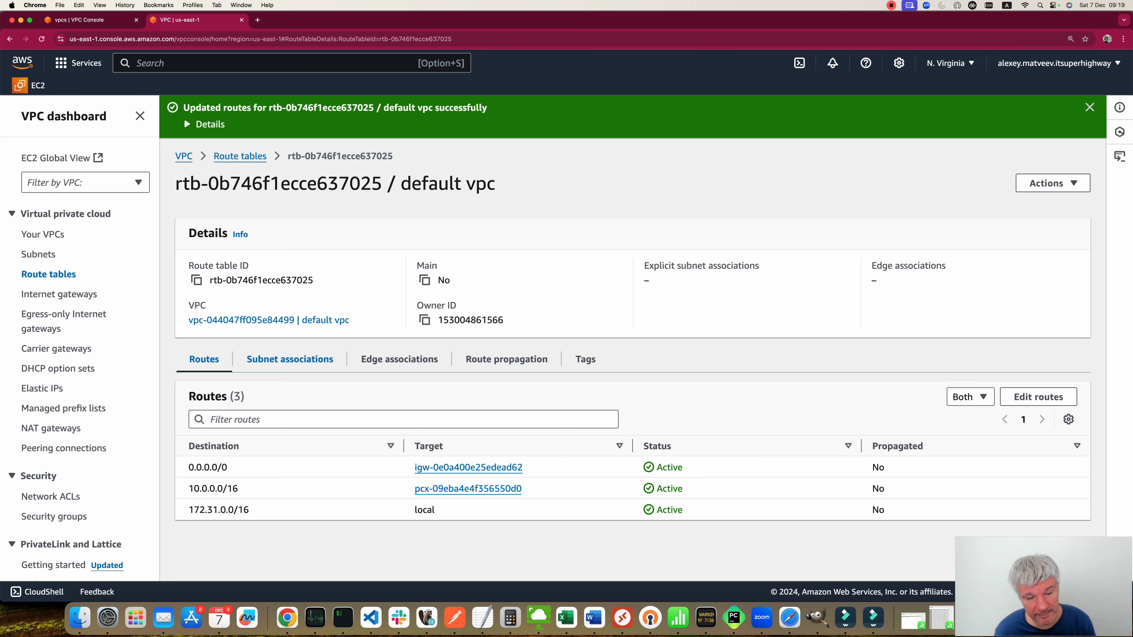
Step: Look up which subnet the ec2 default vpc instance uses in its networking details
left_click(324, 362)
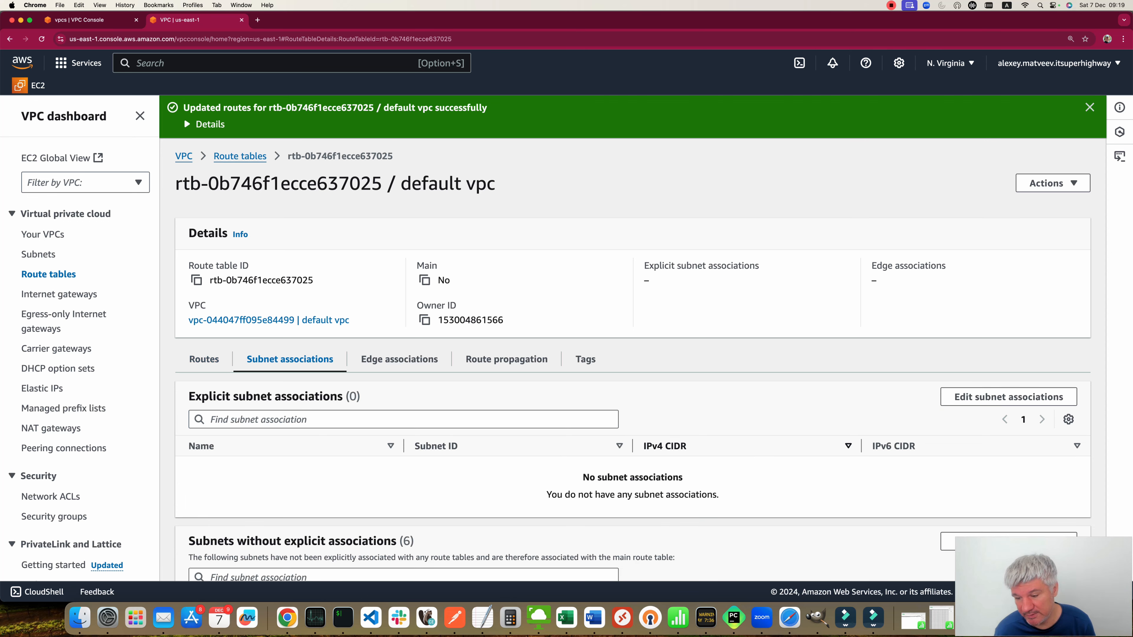
scroll(633, 357, "down", 1)
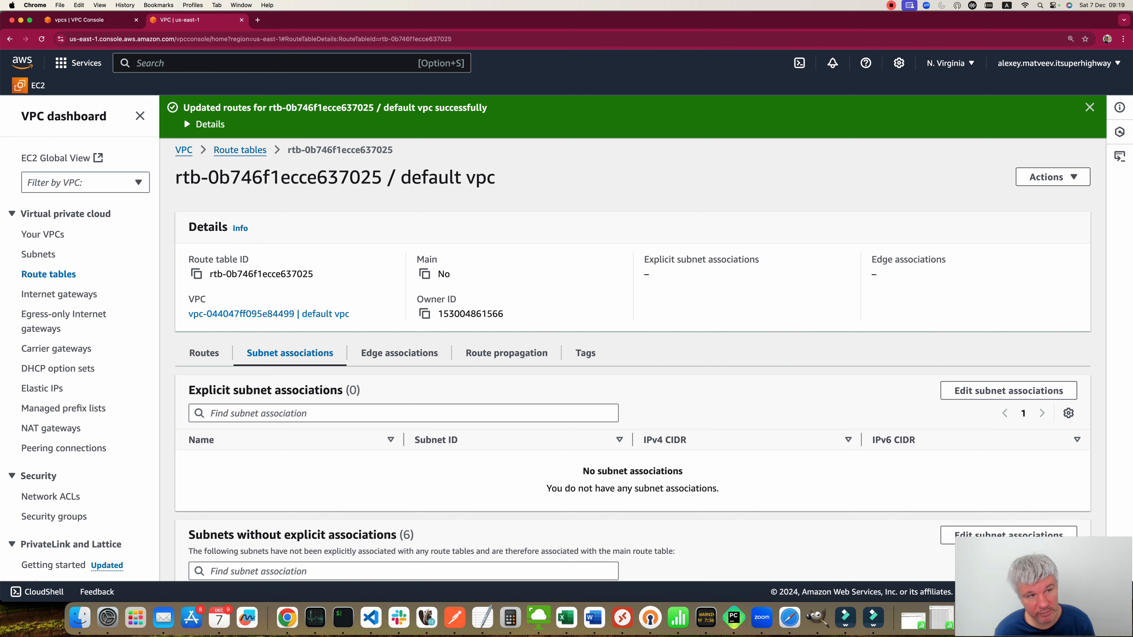
left_click(89, 20)
left_click(154, 62)
type("ec2")
key("Return")
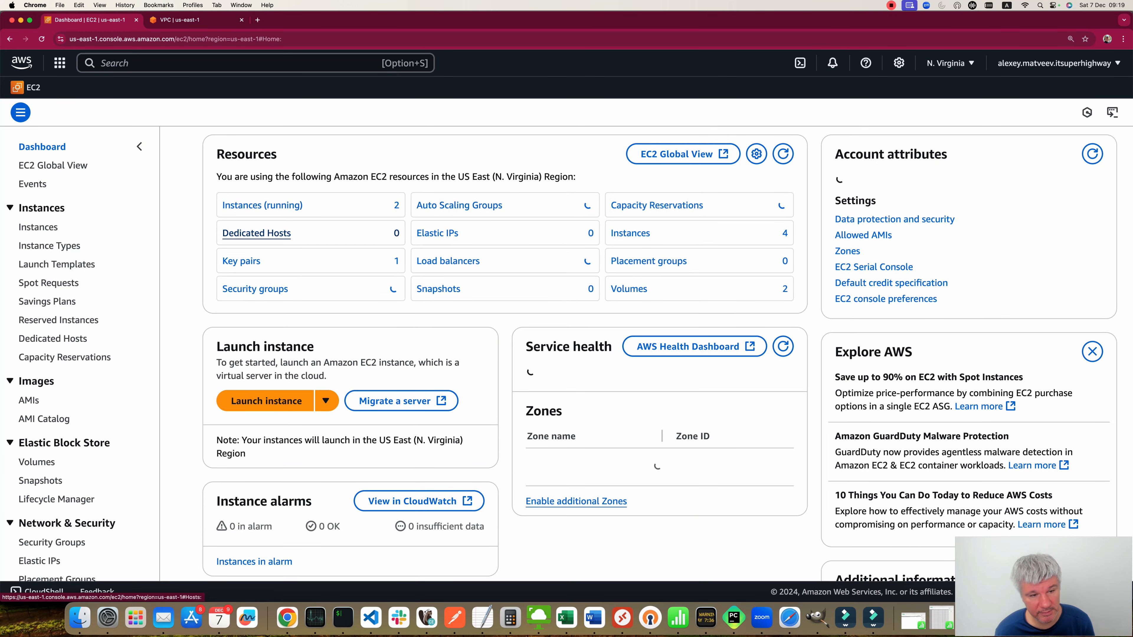
left_click(280, 206)
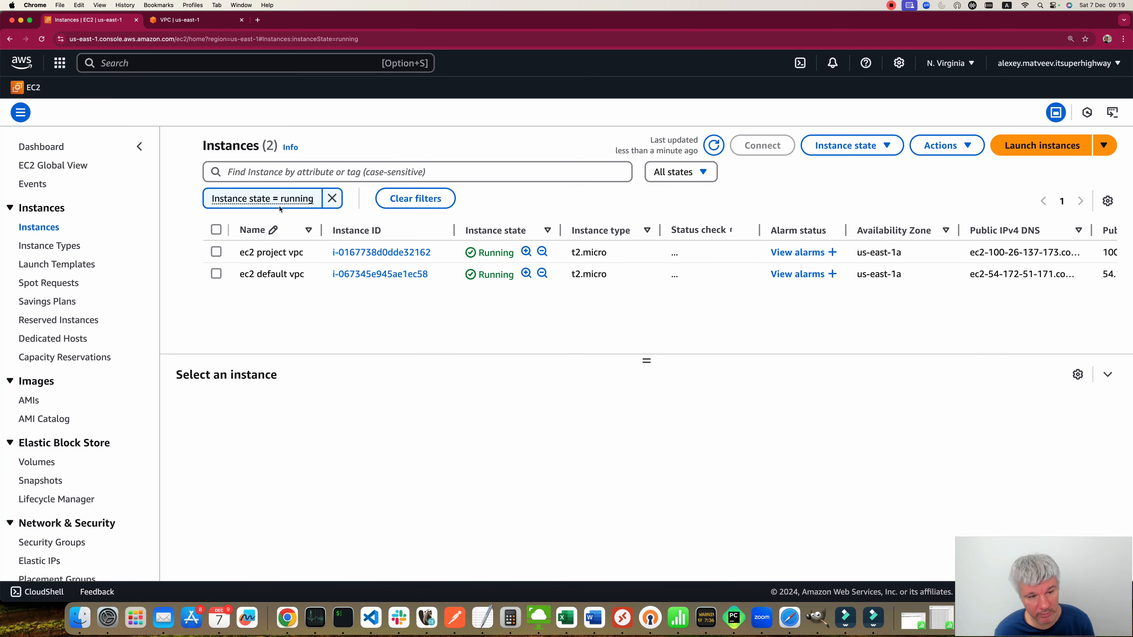
left_click(216, 274)
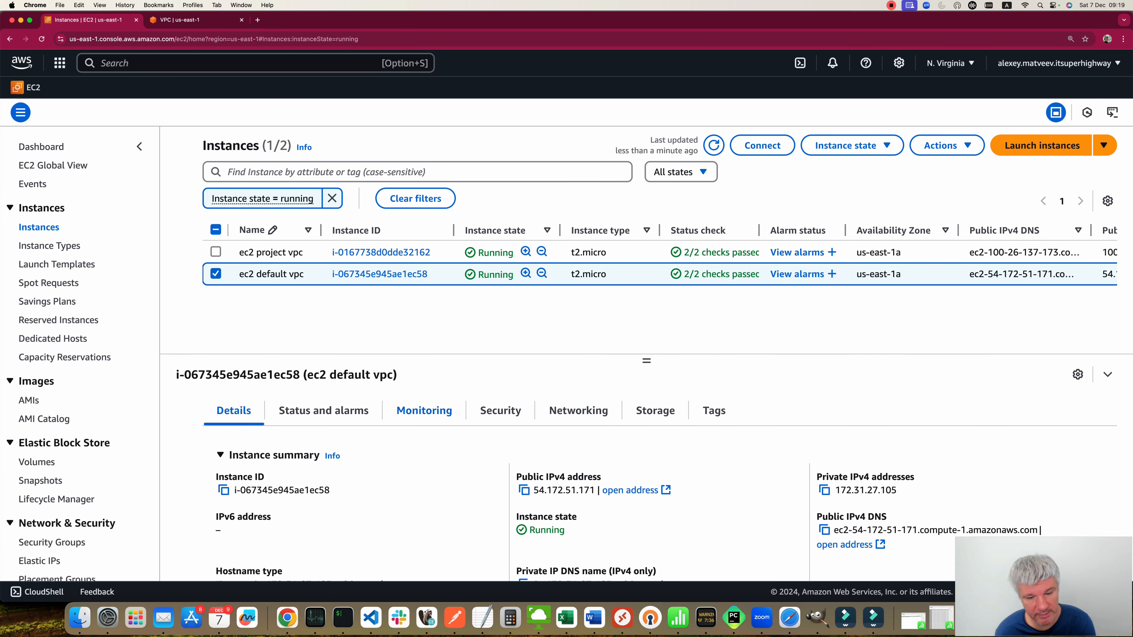
left_click(579, 411)
scroll(295, 510, "down", 3)
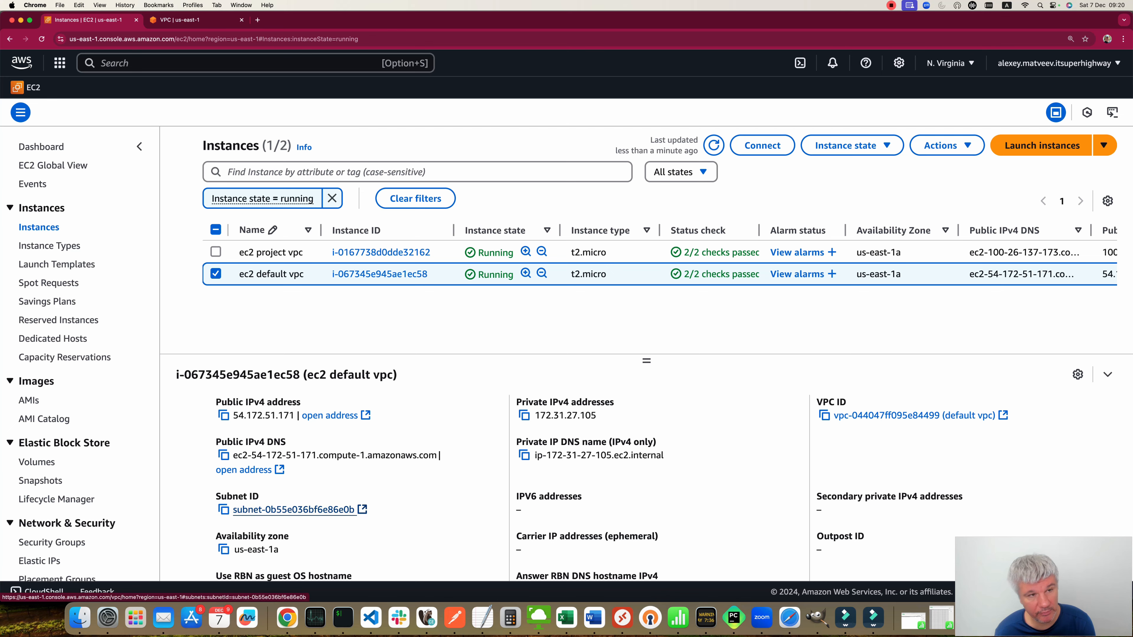
Step: Associate subnet-0b55e036bf6e86e0b with the default vpc route table
left_click(192, 20)
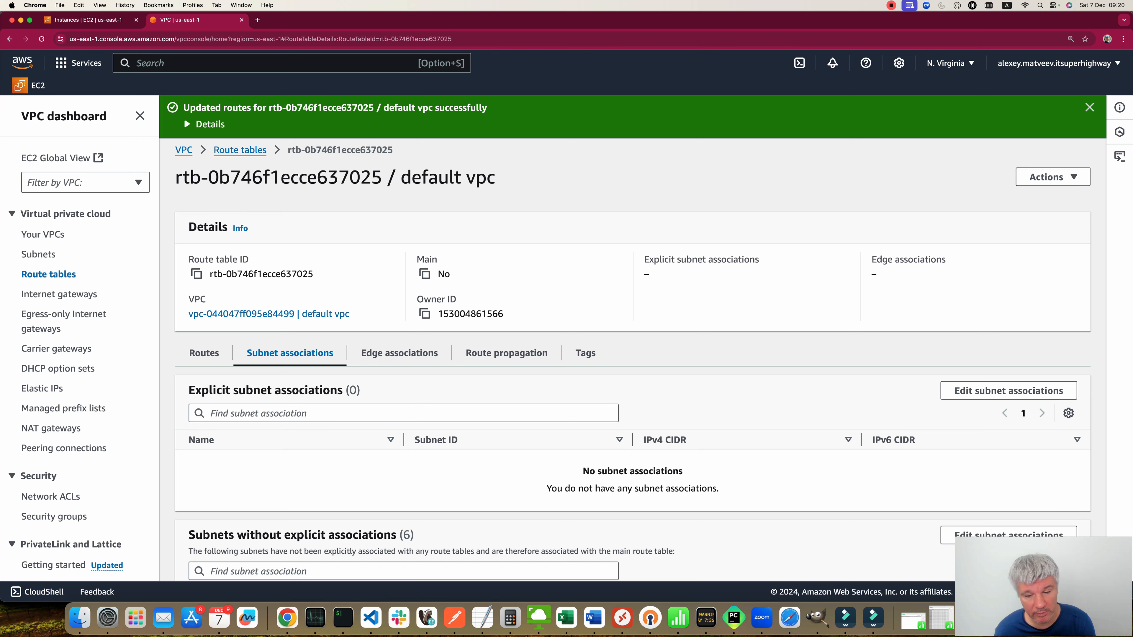
left_click(1009, 391)
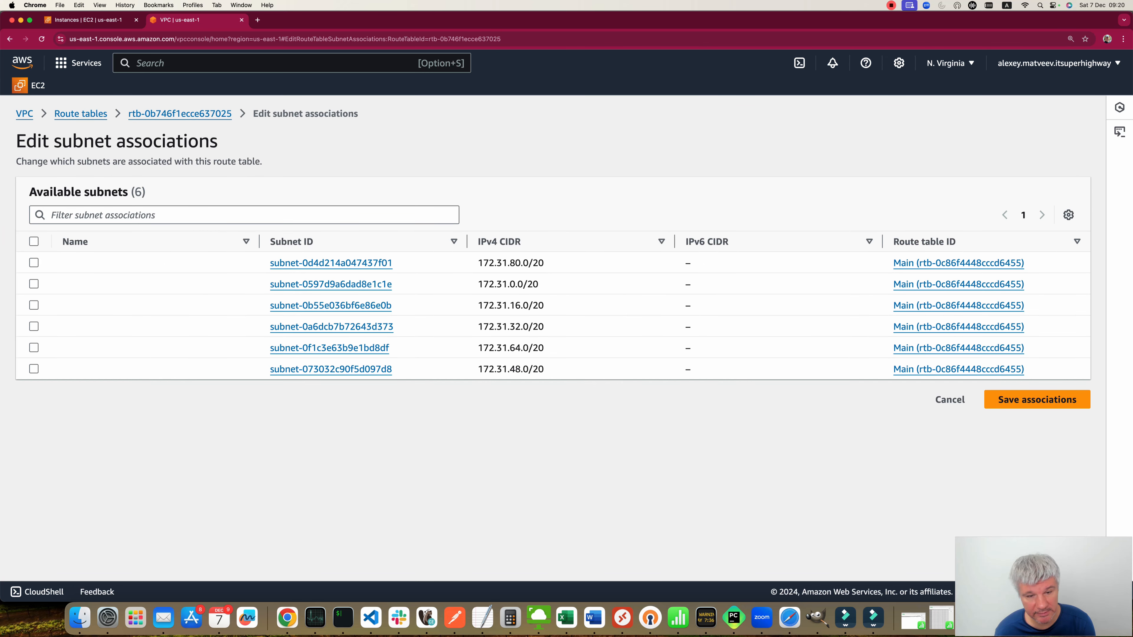
left_click(34, 305)
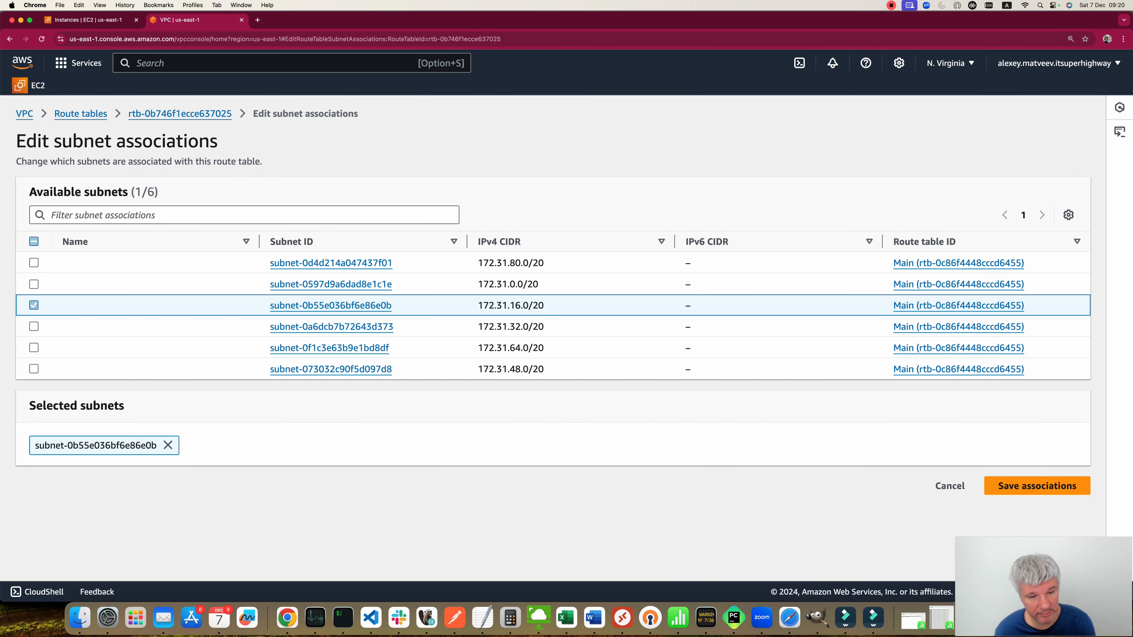
left_click(1037, 486)
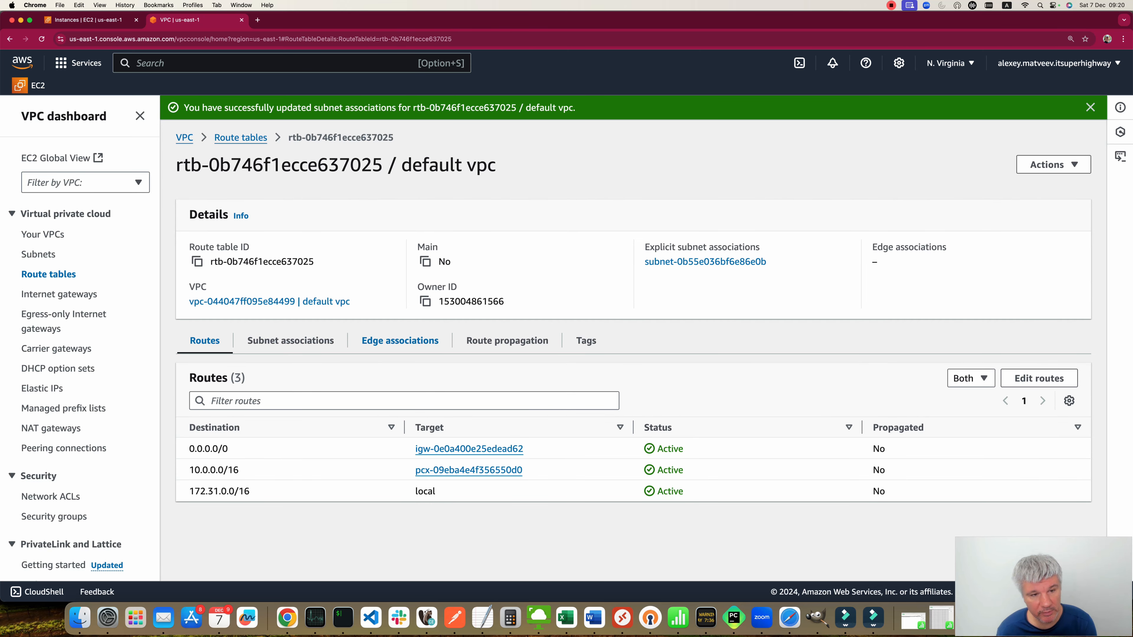
Step: Review the default VPC's resource map of subnets, route tables and network connections
left_click(184, 138)
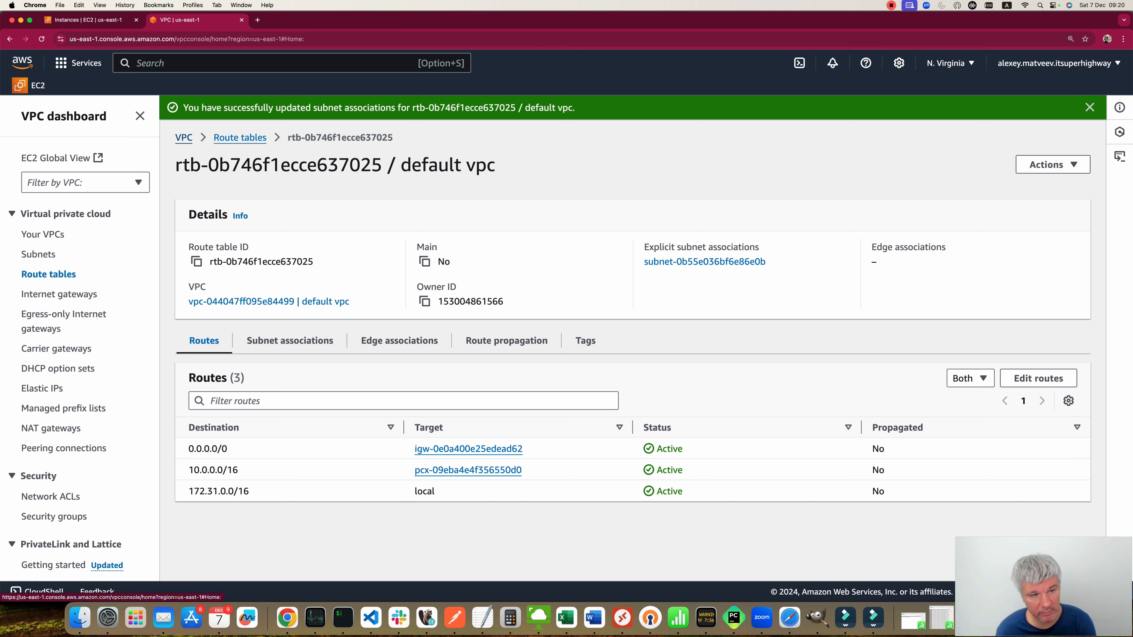
left_click(202, 220)
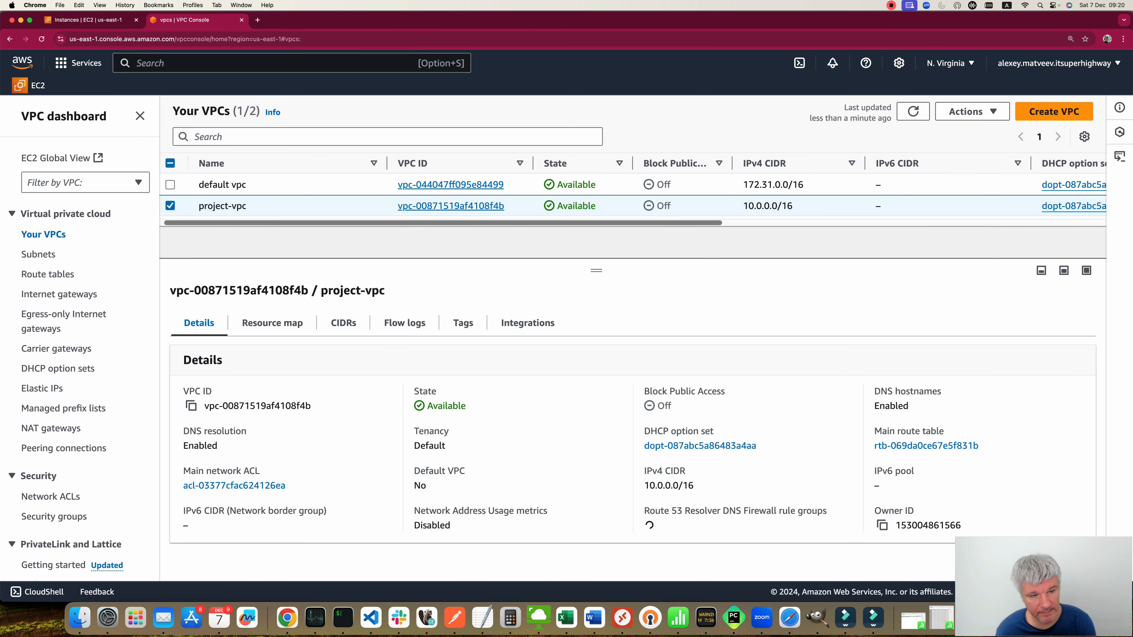
left_click(170, 206)
left_click(169, 185)
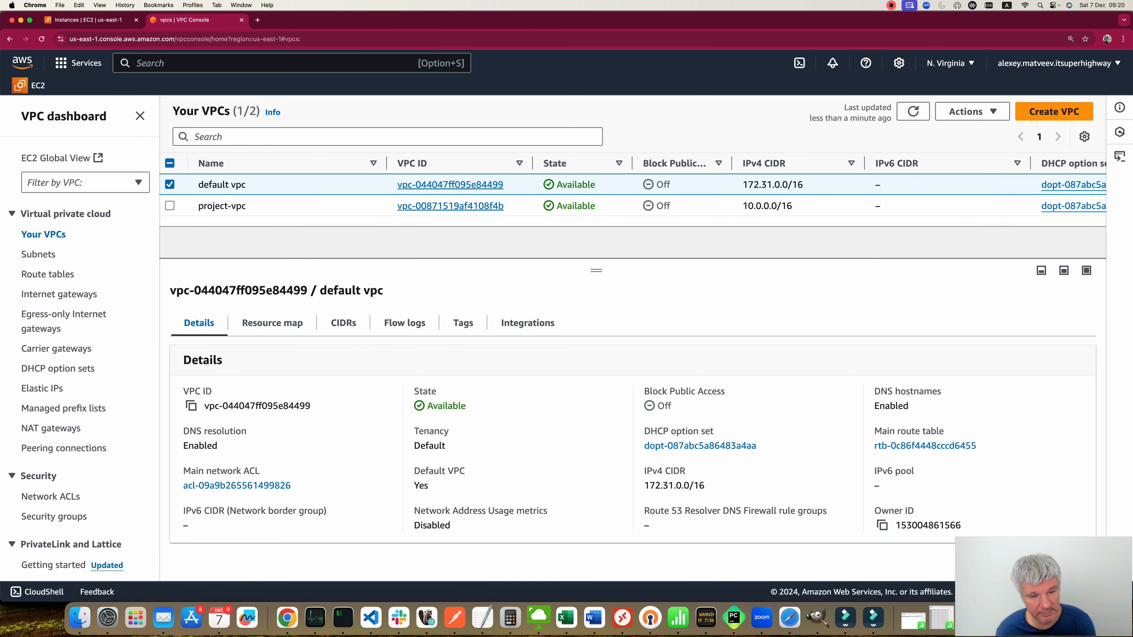
left_click(272, 324)
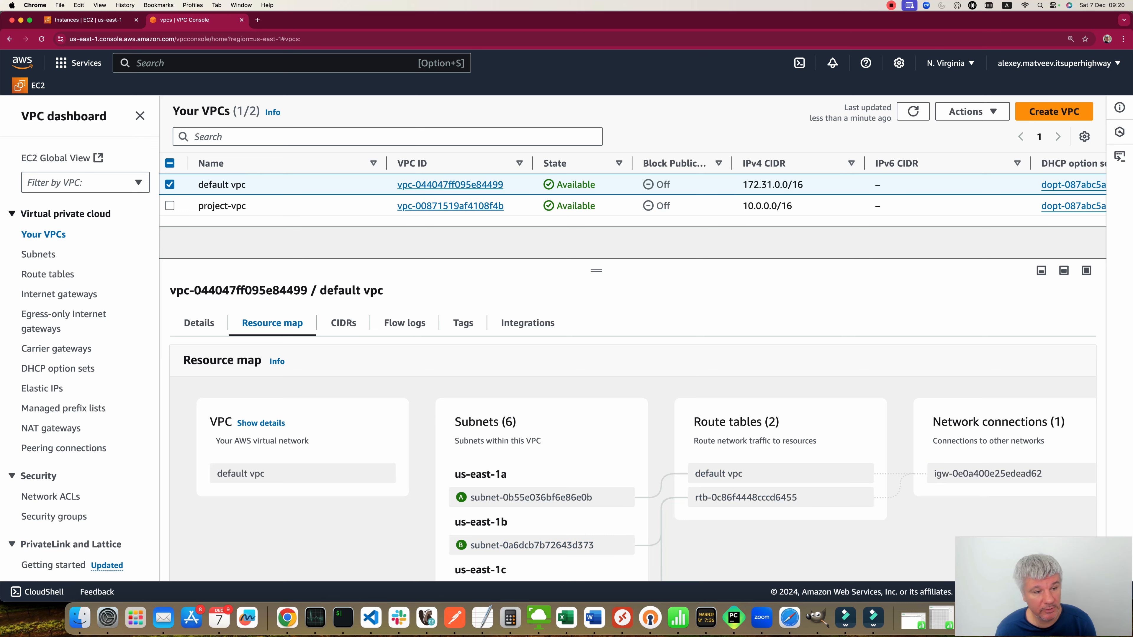
Step: Create a route table named "project vpc to default vpc" in project-vpc
left_click(47, 274)
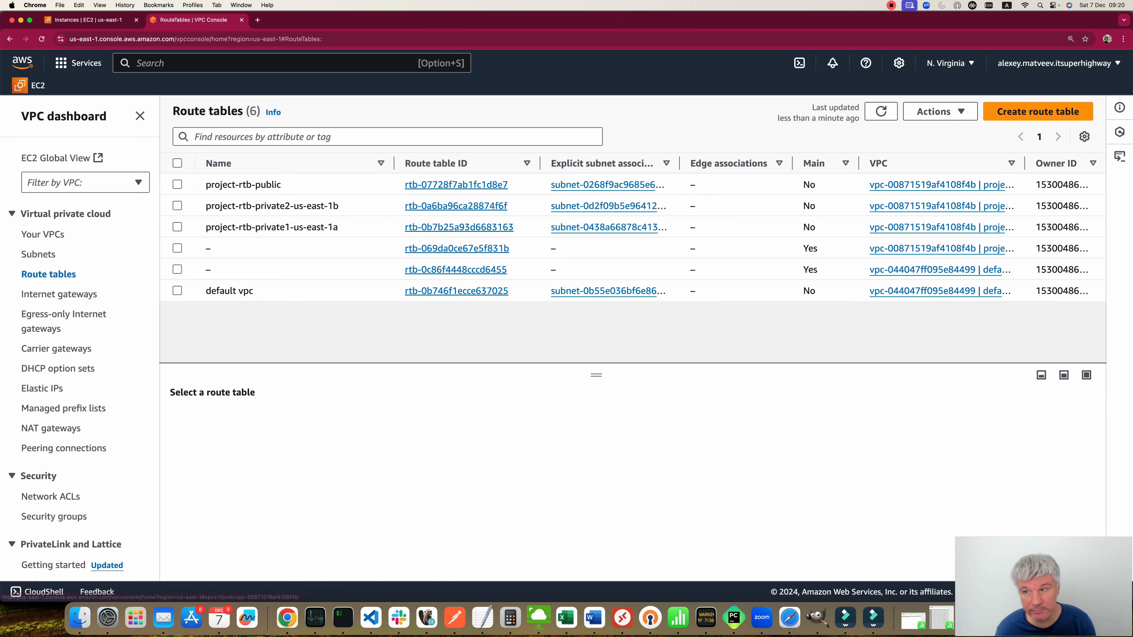
left_click(1039, 111)
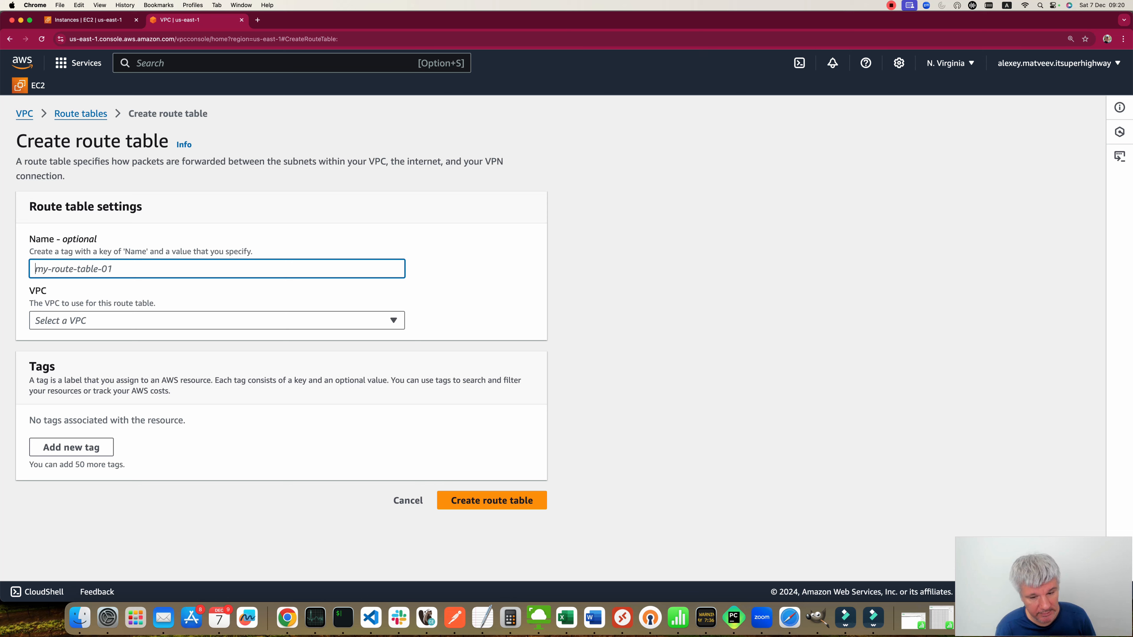
type("projec")
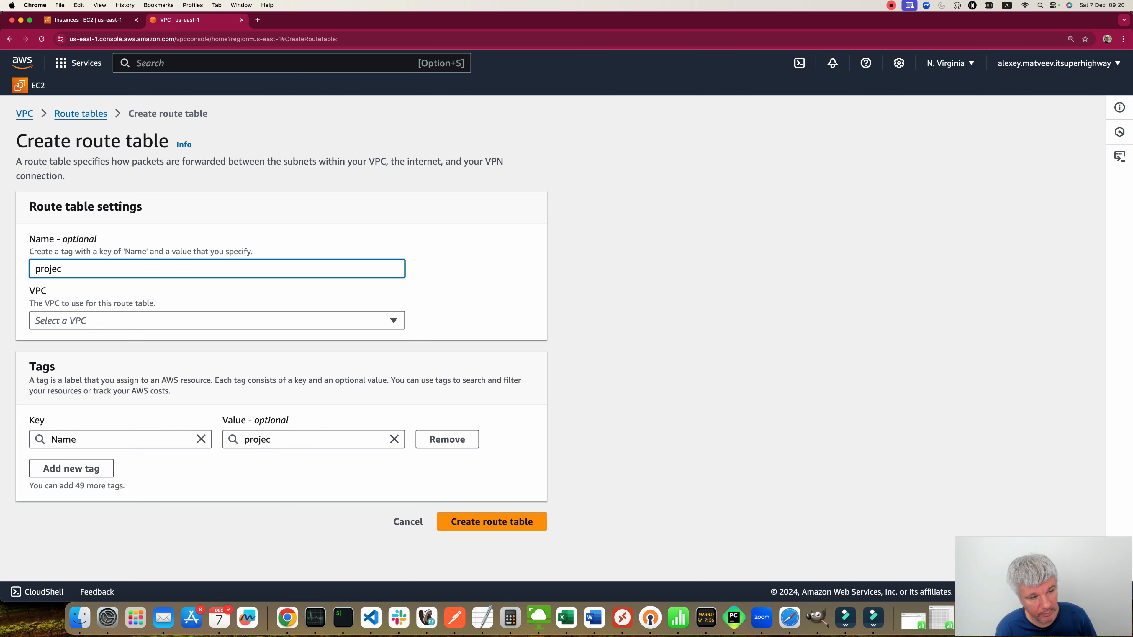
type("t vpc to default vpc")
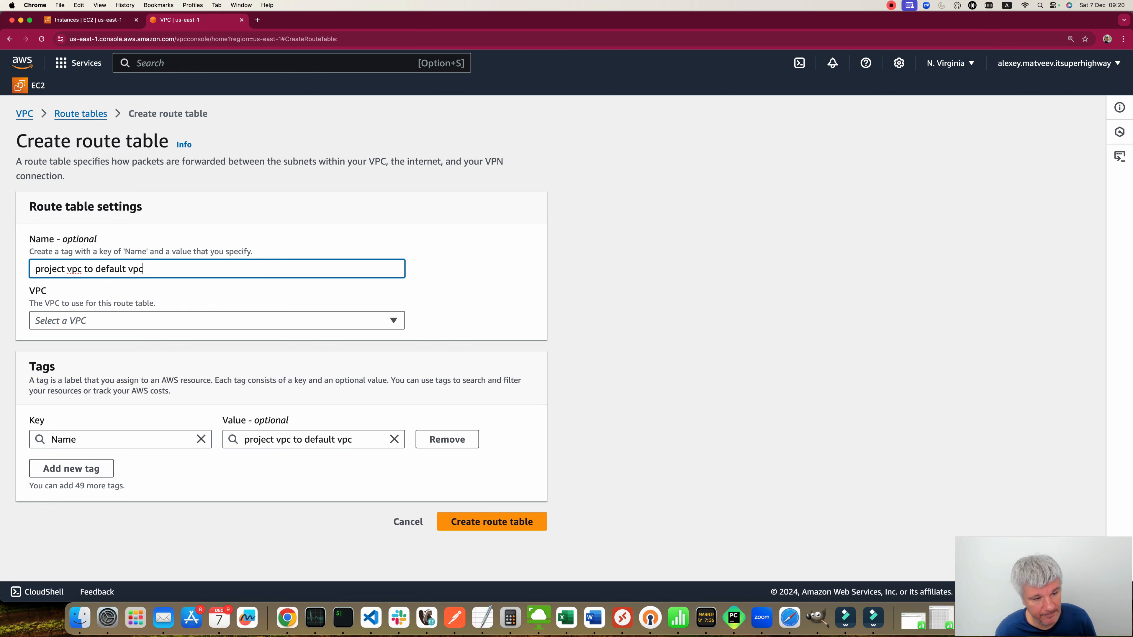
key("Tab")
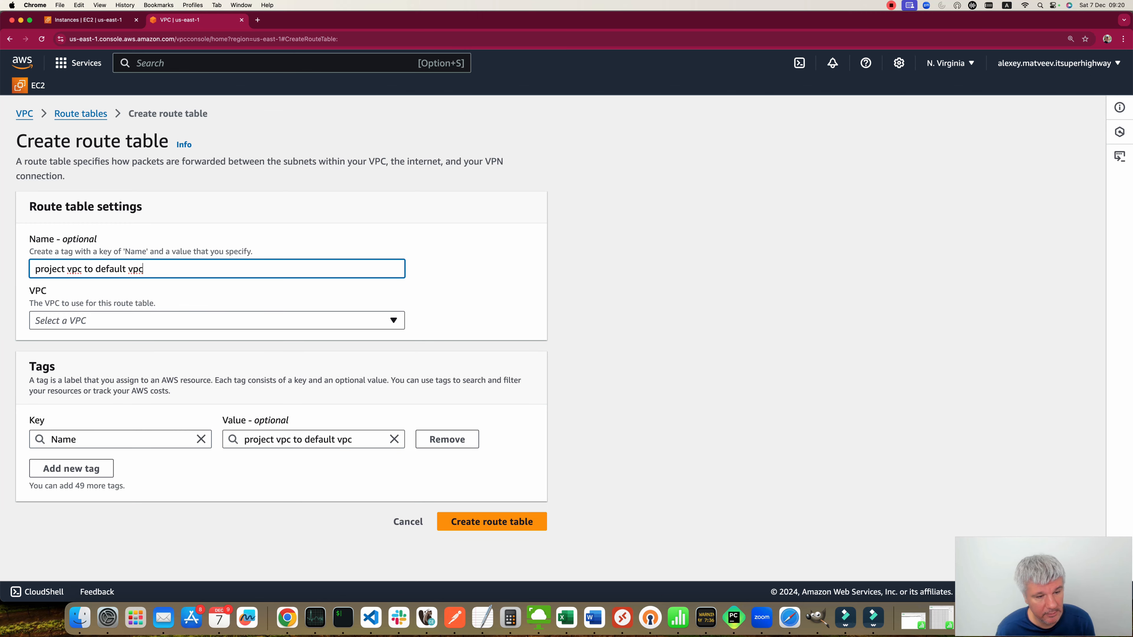
key("space")
key("Down")
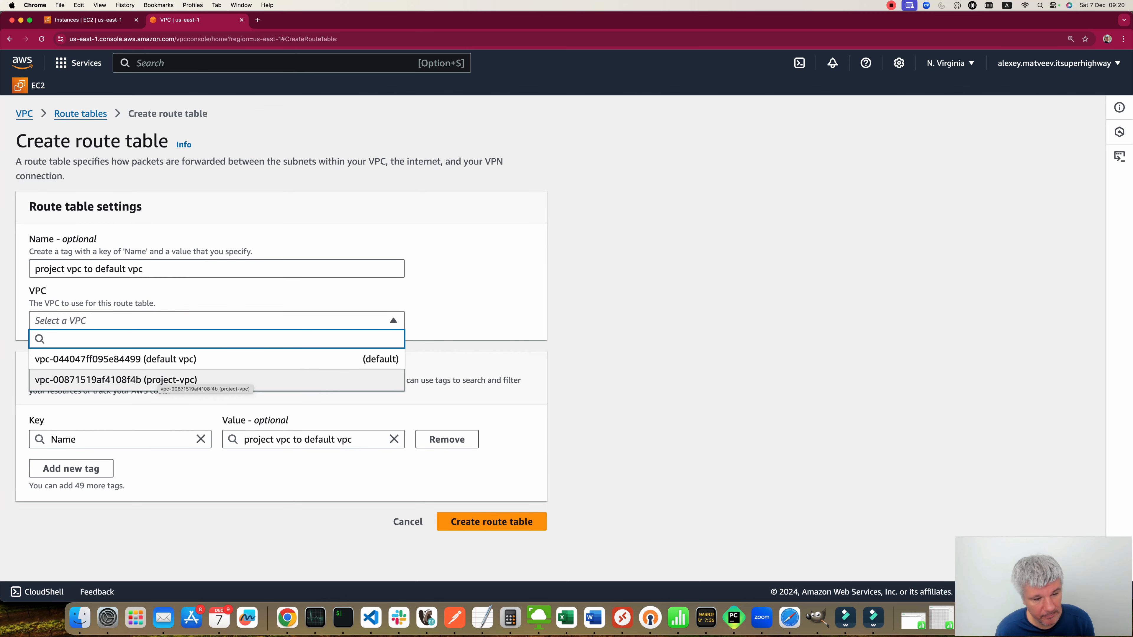
key("Return")
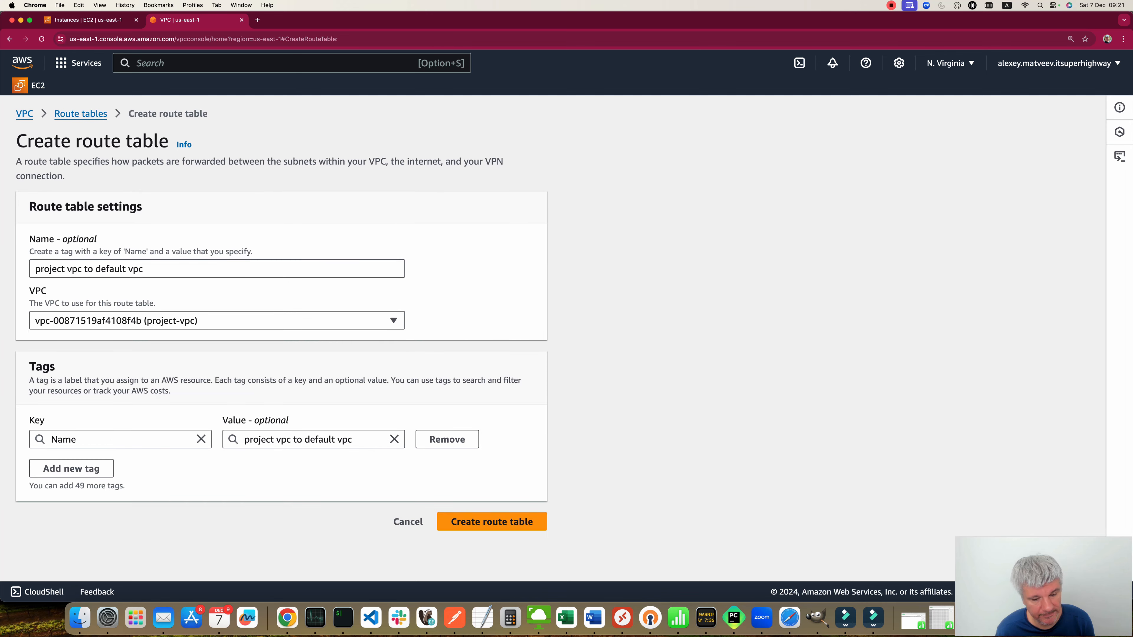
left_click(492, 522)
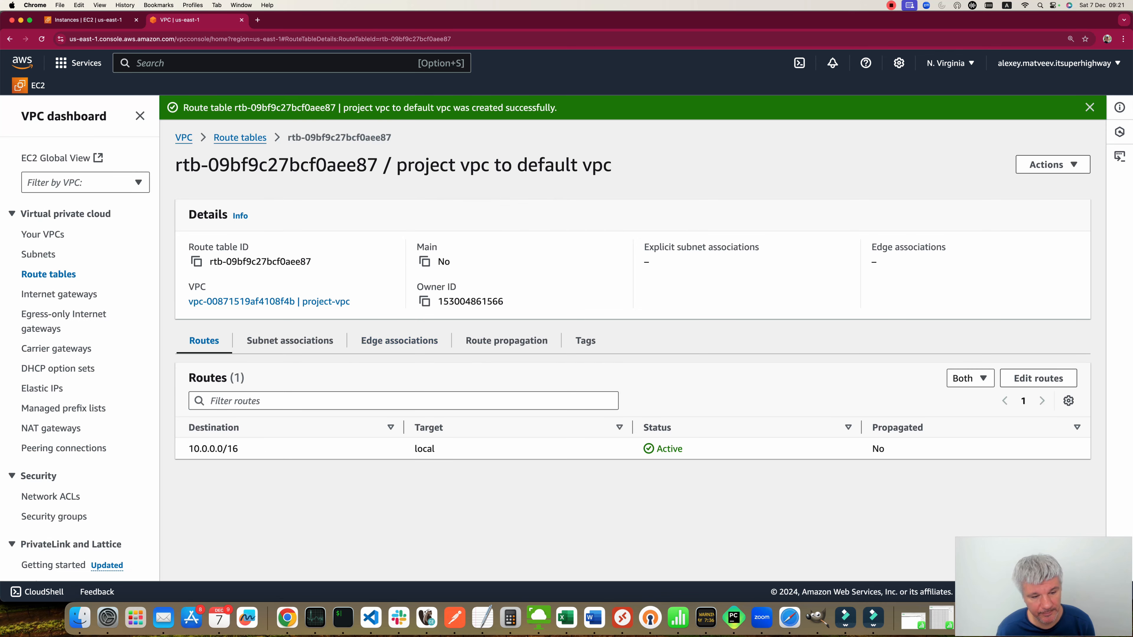
Step: Add a route for 0.0.0.0/0 targeting the project-igw internet gateway to the project vpc to default vpc route table
left_click(1038, 378)
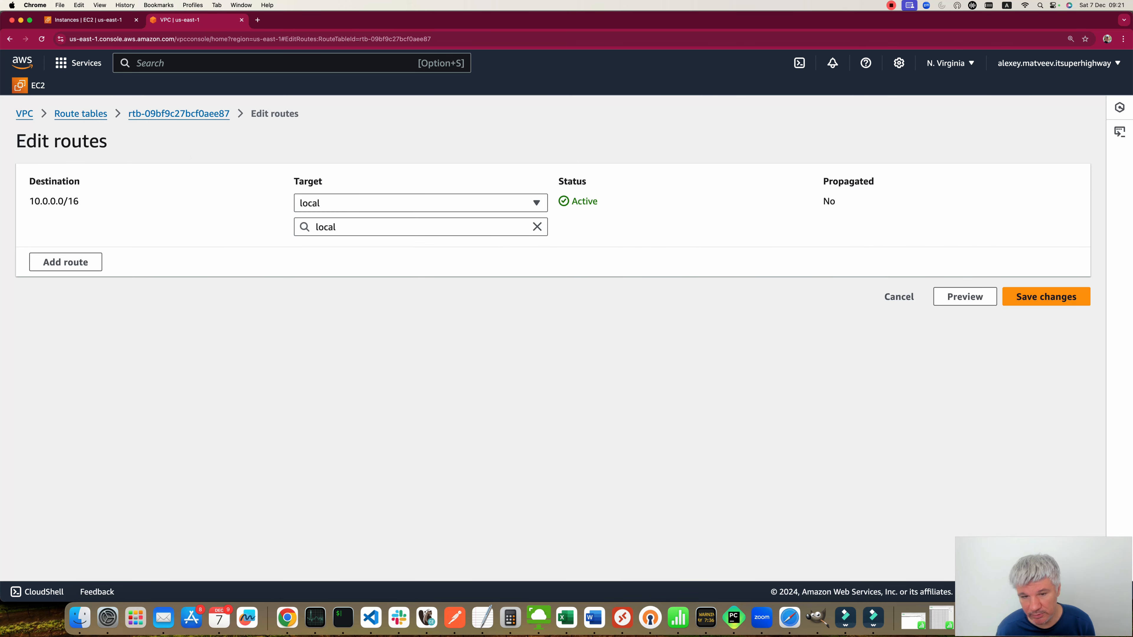
left_click(66, 262)
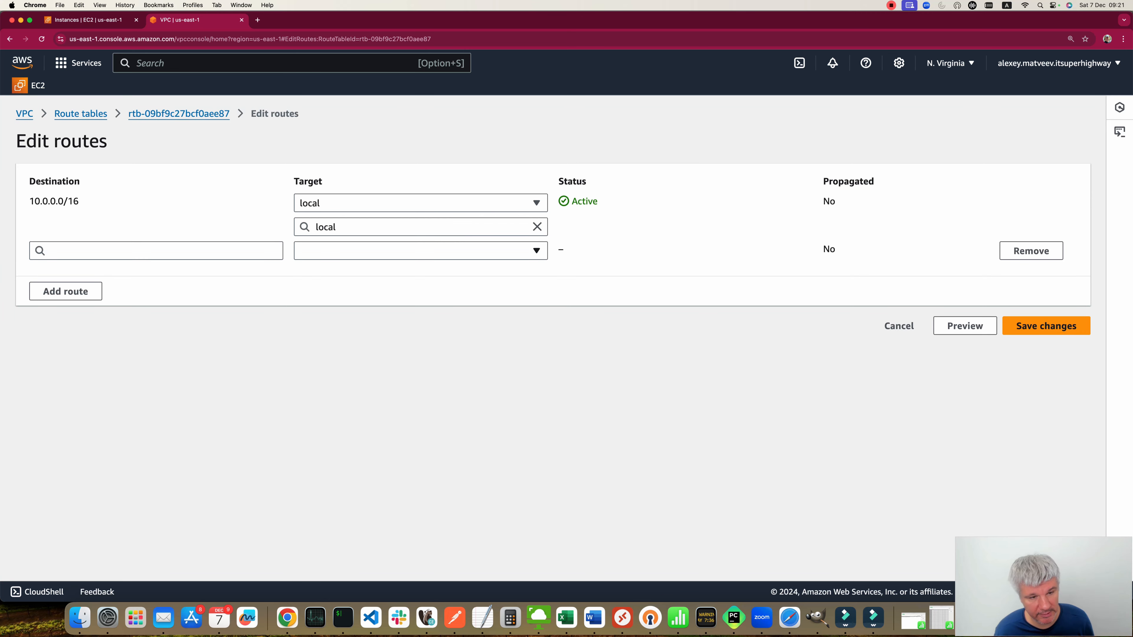
left_click(420, 251)
left_click(156, 251)
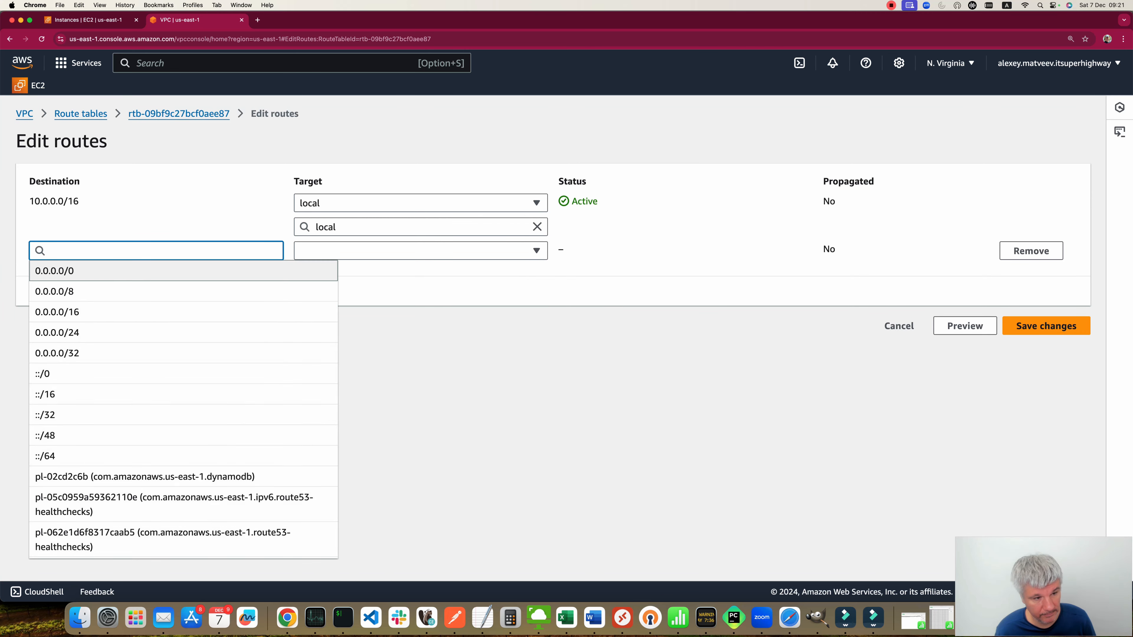
left_click(156, 270)
left_click(421, 251)
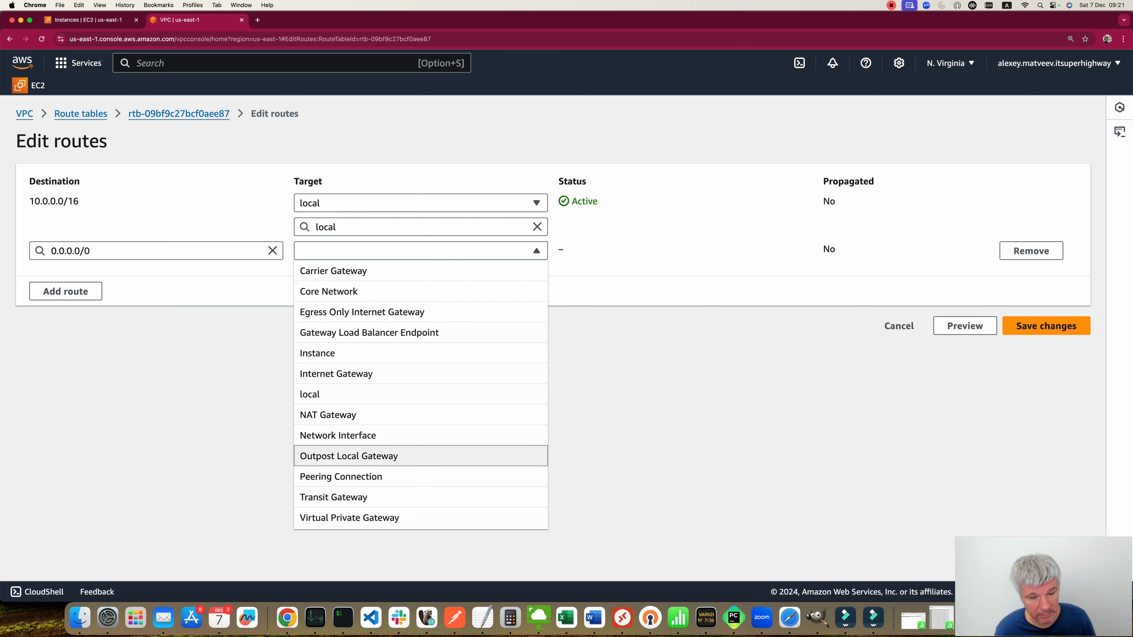
left_click(336, 374)
left_click(420, 274)
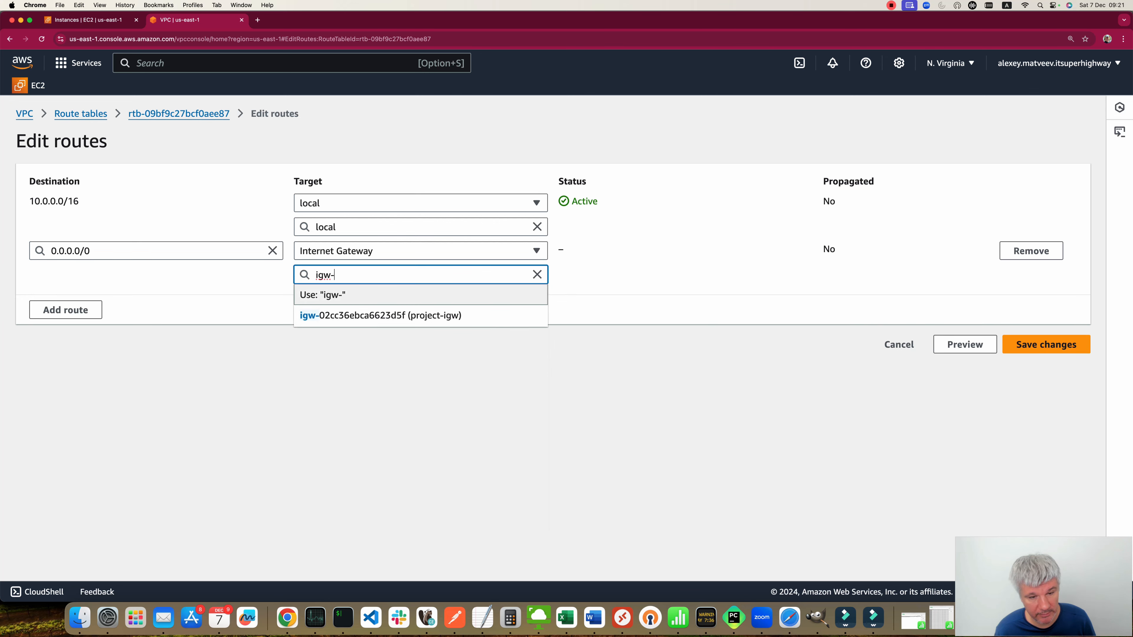
left_click(352, 316)
left_click(1046, 344)
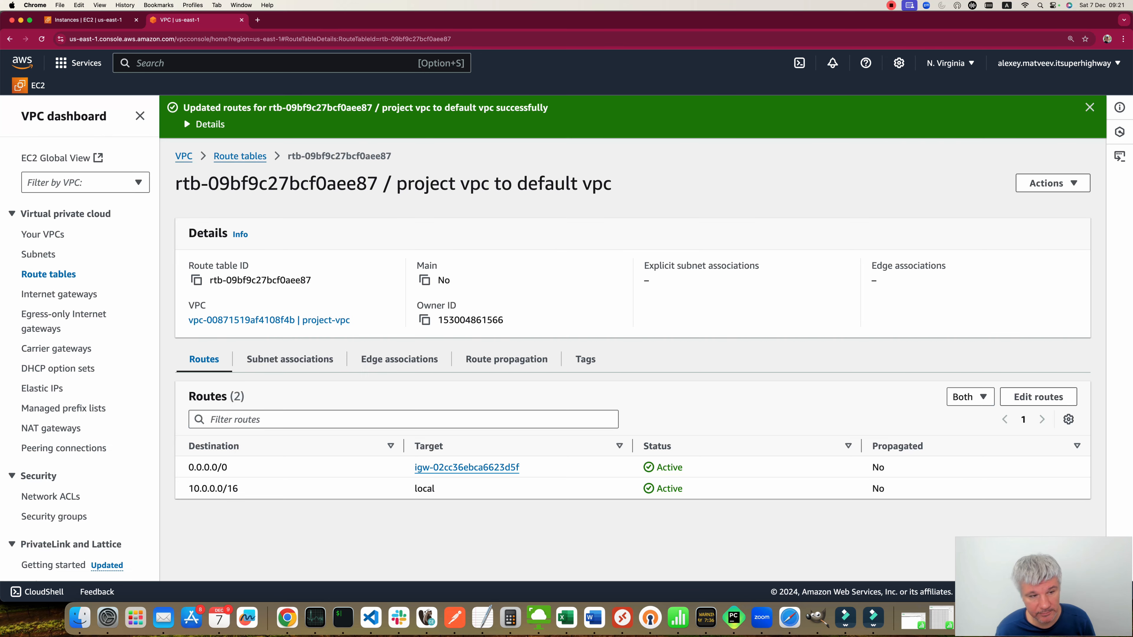
Step: Add another route to the same table targeting peering connection pcx-09eba4e4f356550d0
left_click(1038, 397)
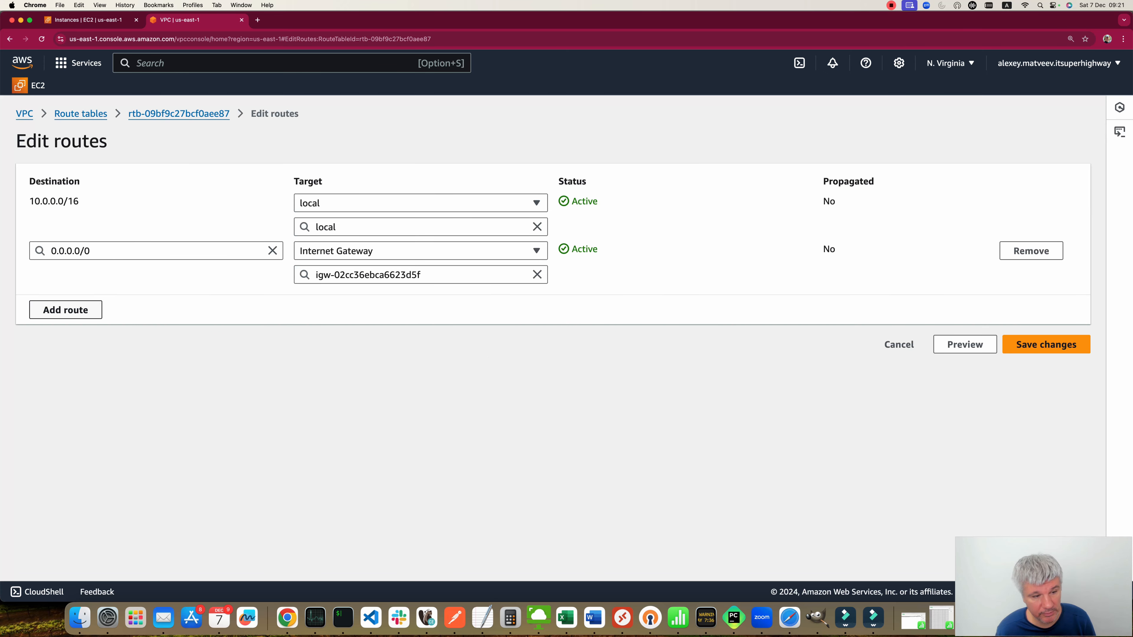
left_click(65, 309)
left_click(421, 298)
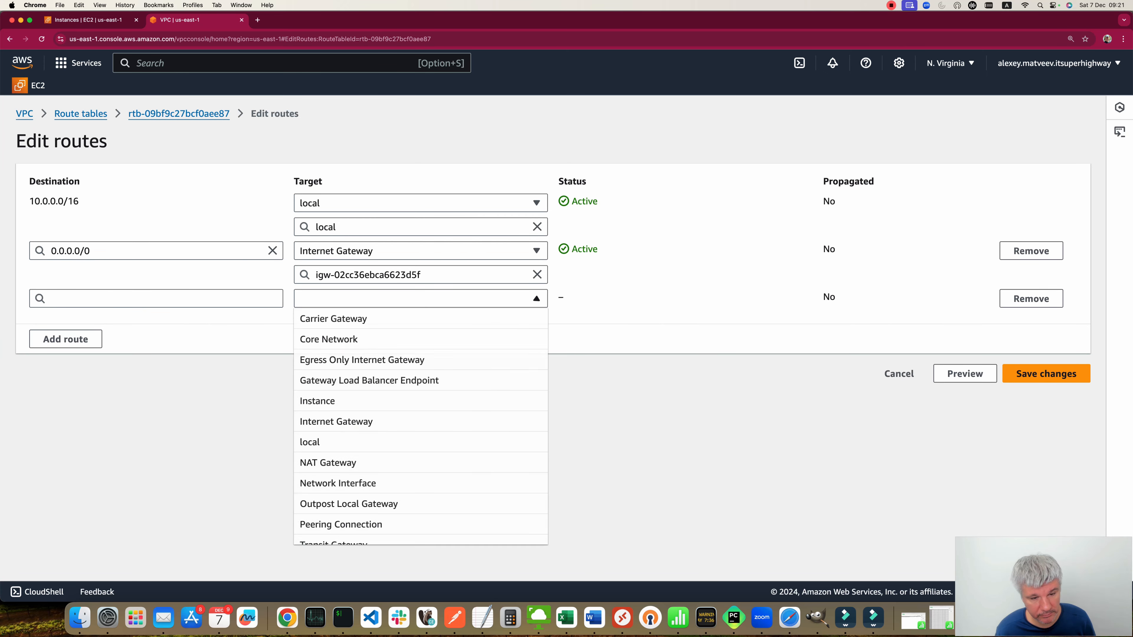
scroll(421, 469, "down", 2)
left_click(421, 491)
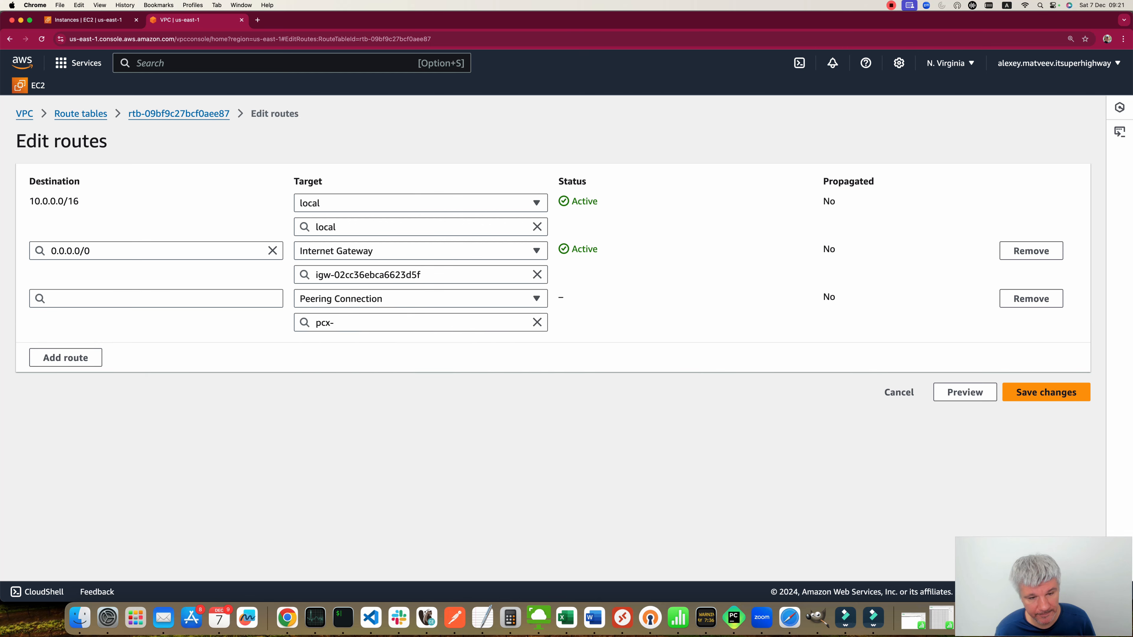
left_click(411, 364)
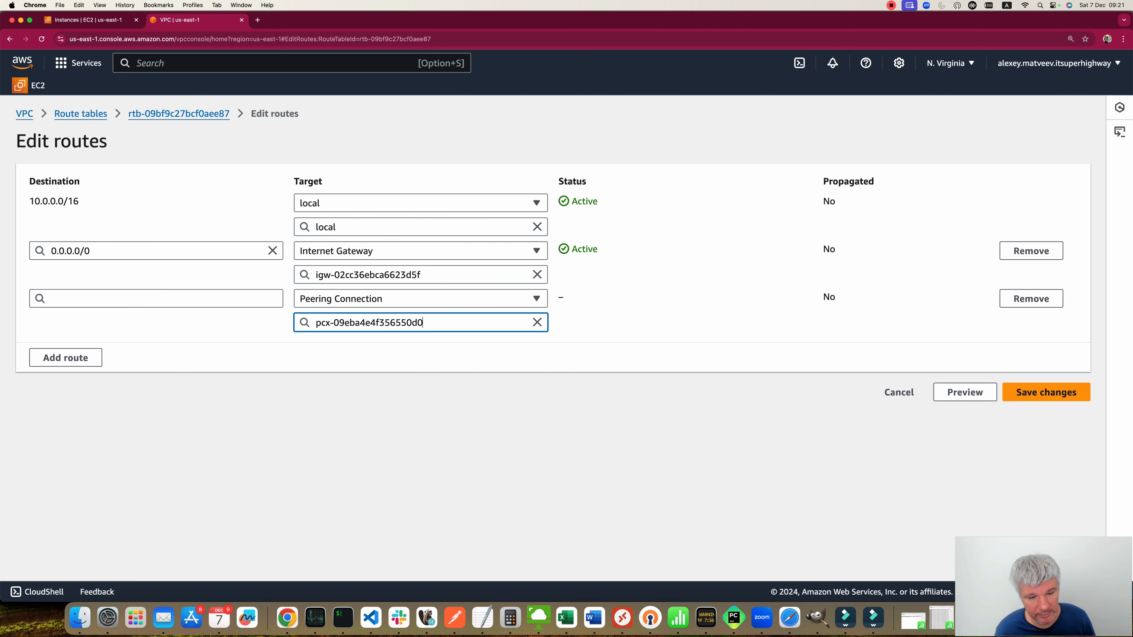
left_click(156, 299)
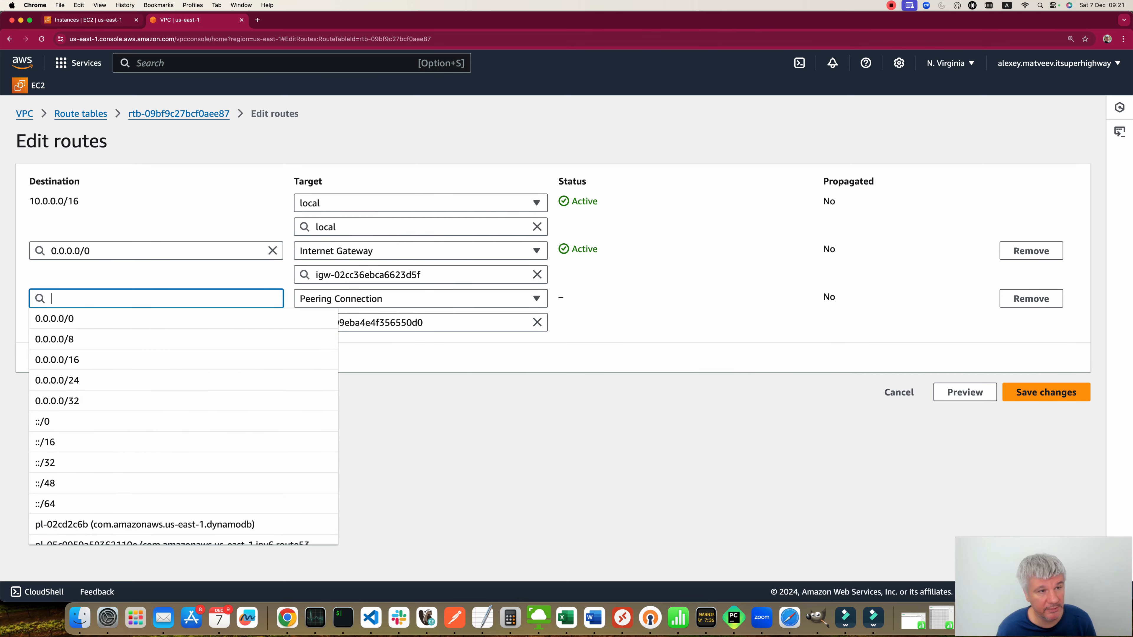
Step: Open the default vpc from the instance's networking details and copy its IPv4 CIDR 172.31.0.0/16
left_click(88, 20)
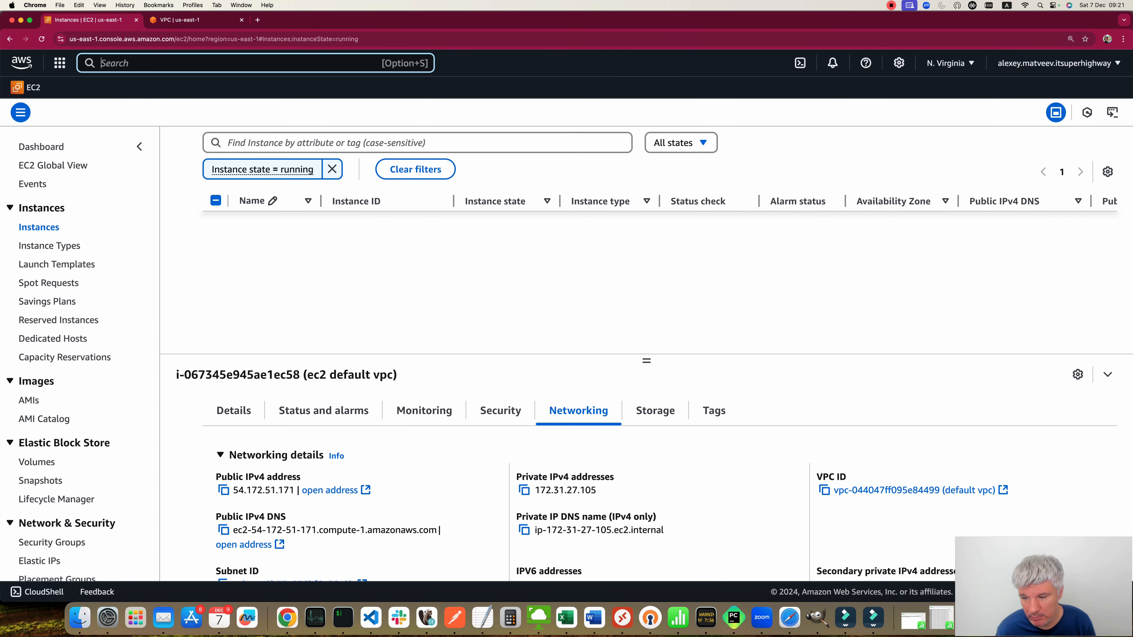
left_click(914, 491)
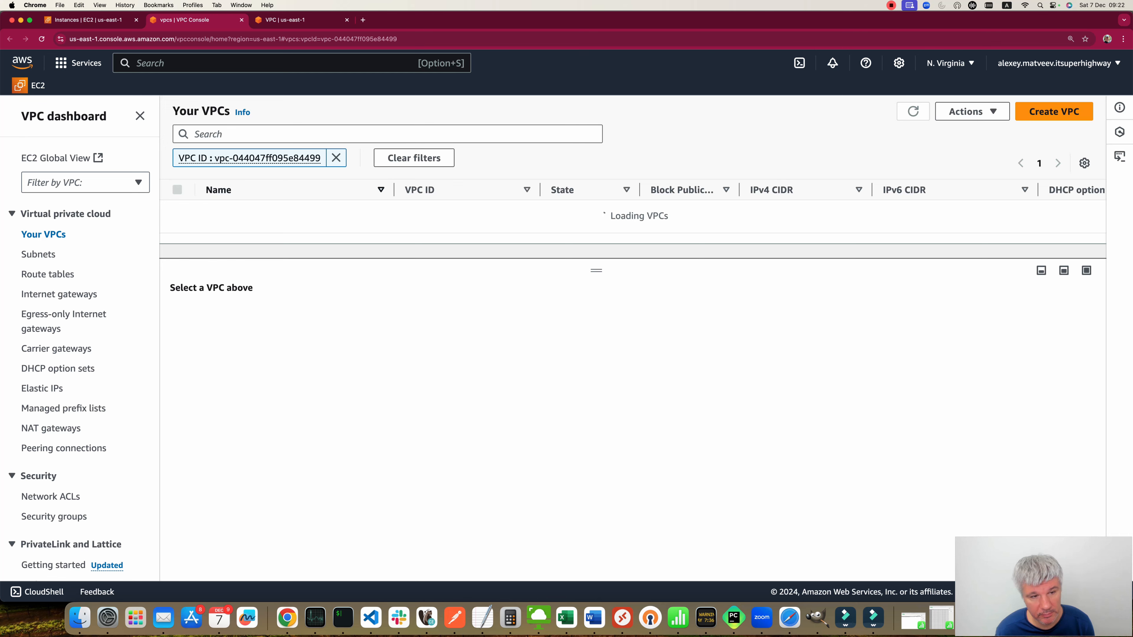
left_click(177, 214)
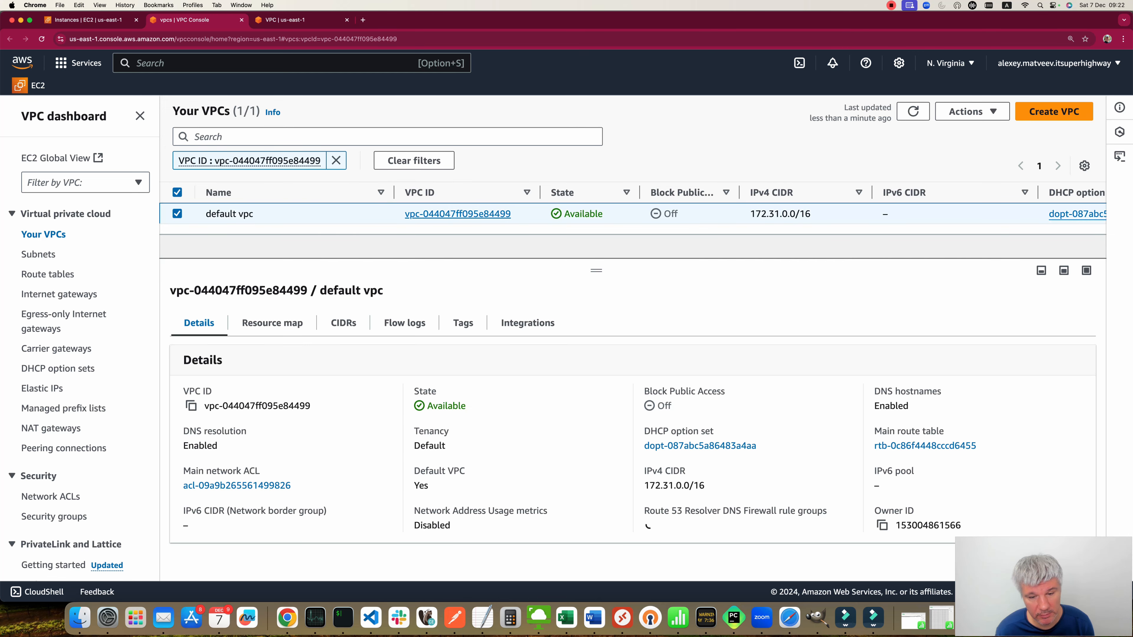
left_click_drag(706, 486, 645, 486)
key("super+c")
Step: Set the peering route's destination to 172.31.0.0/16 and save the routes
left_click(89, 20)
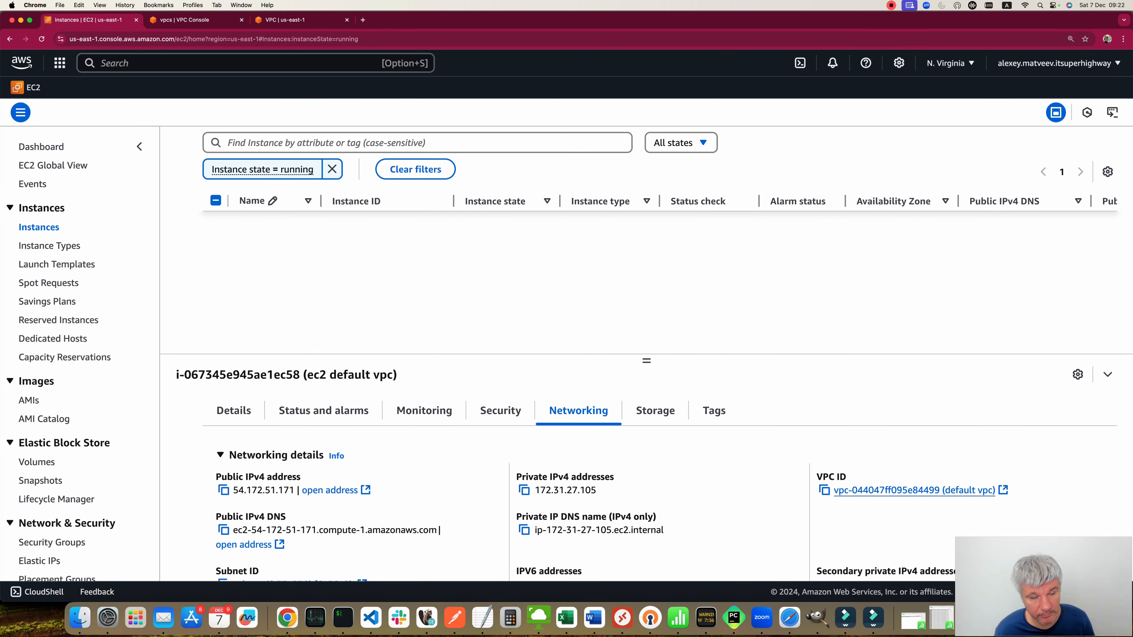
key("super+3")
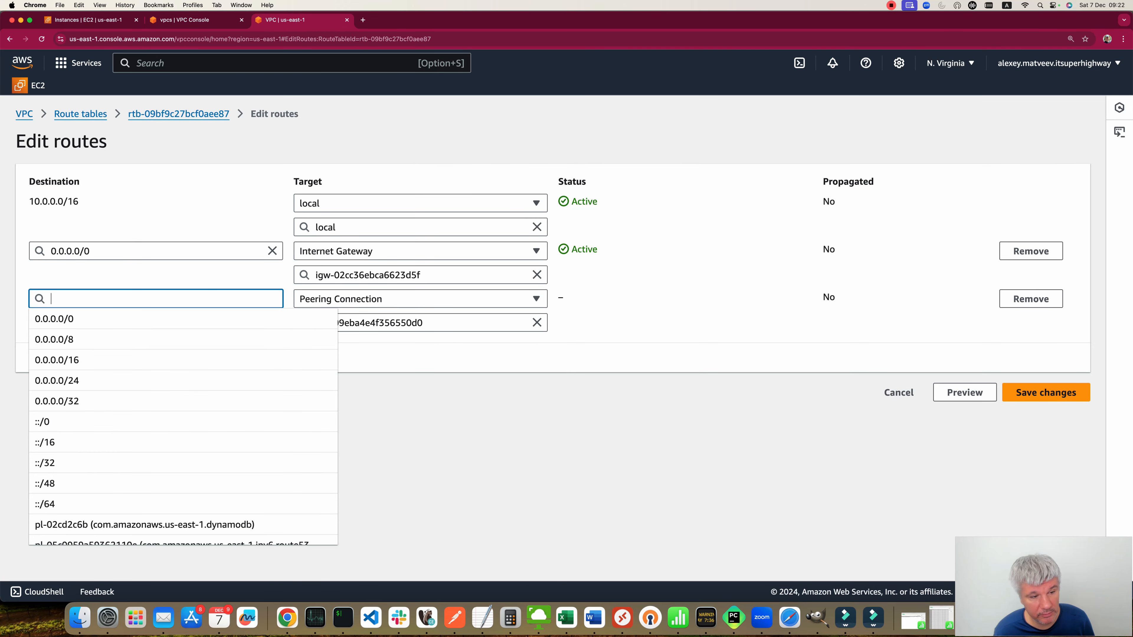
key("super+v")
left_click(1046, 393)
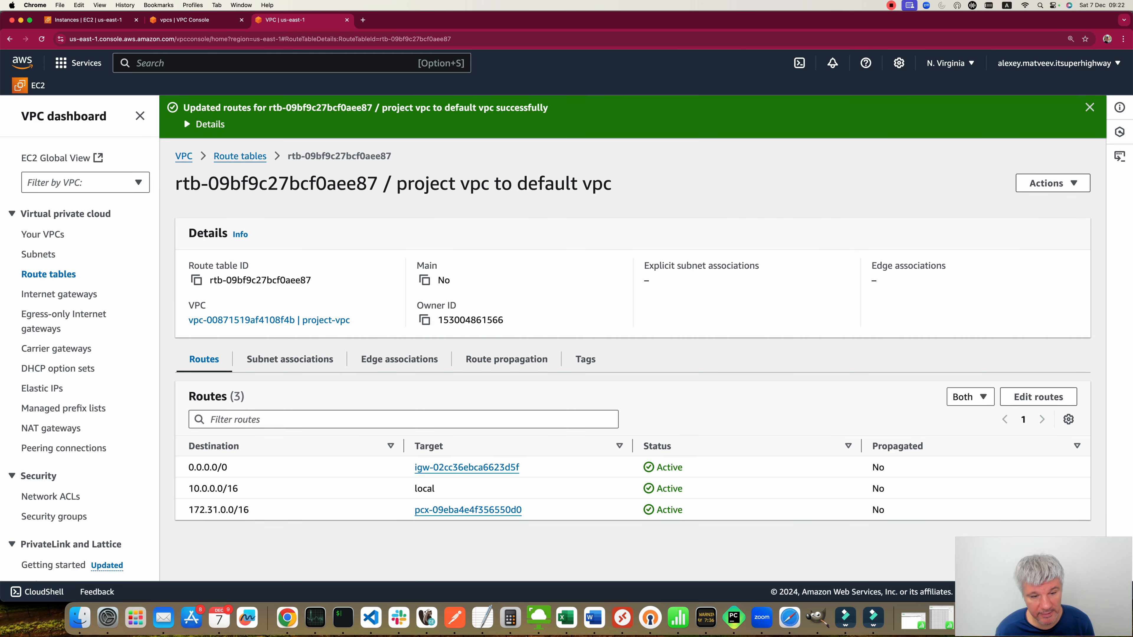
Step: Associate project-subnet-public1-us-east-1a explicitly with the project vpc to default vpc route table
left_click(290, 359)
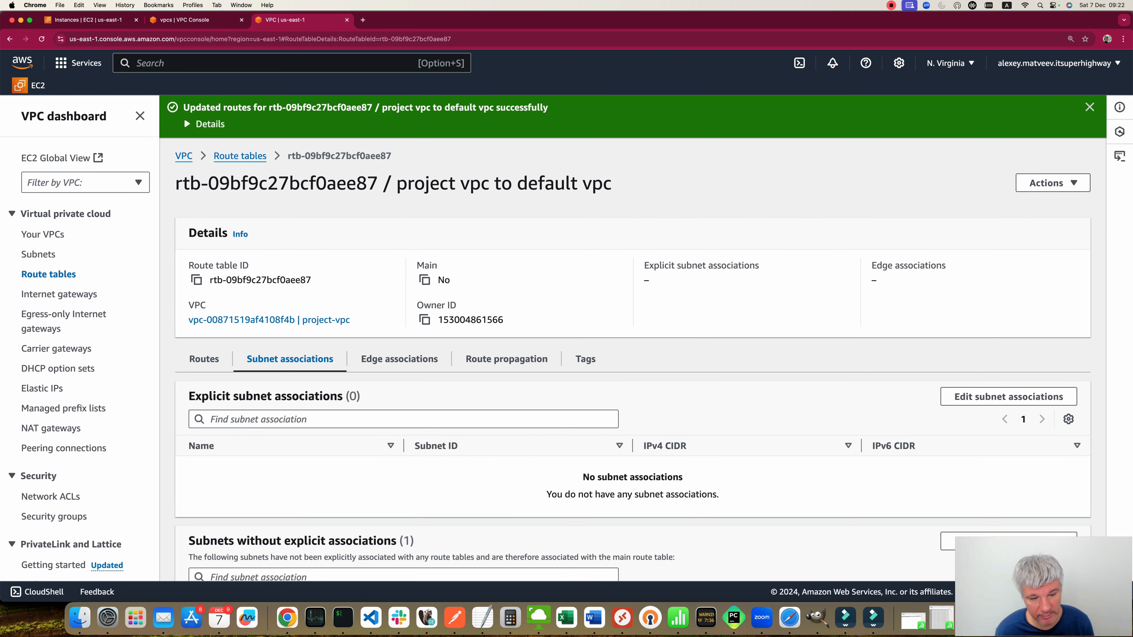
scroll(633, 360, "down", 1)
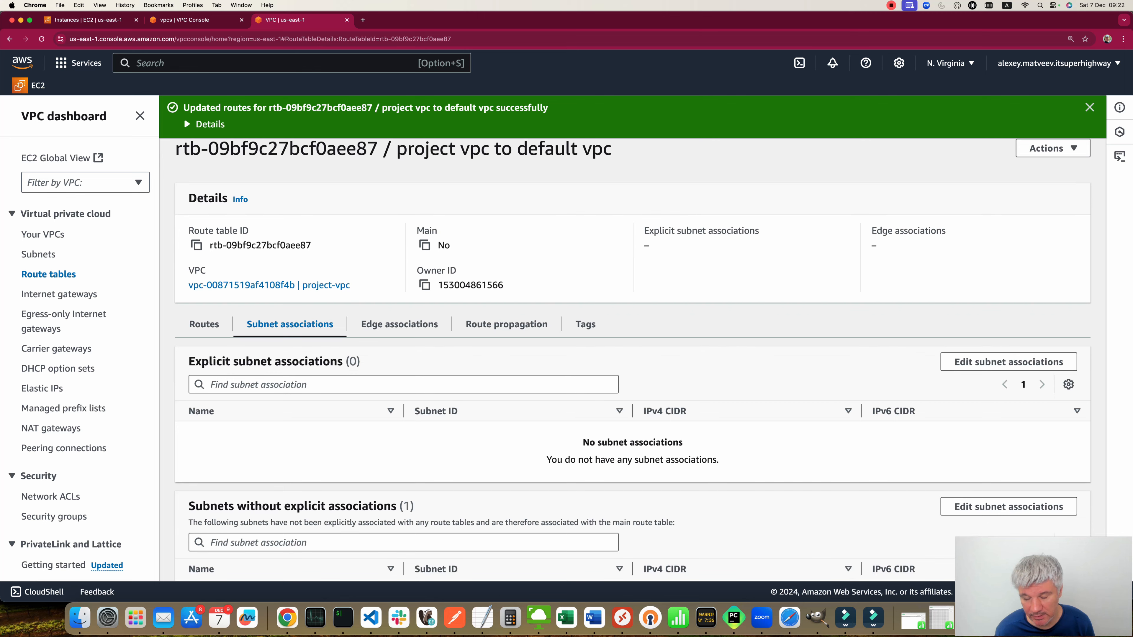
scroll(632, 360, "down", 1)
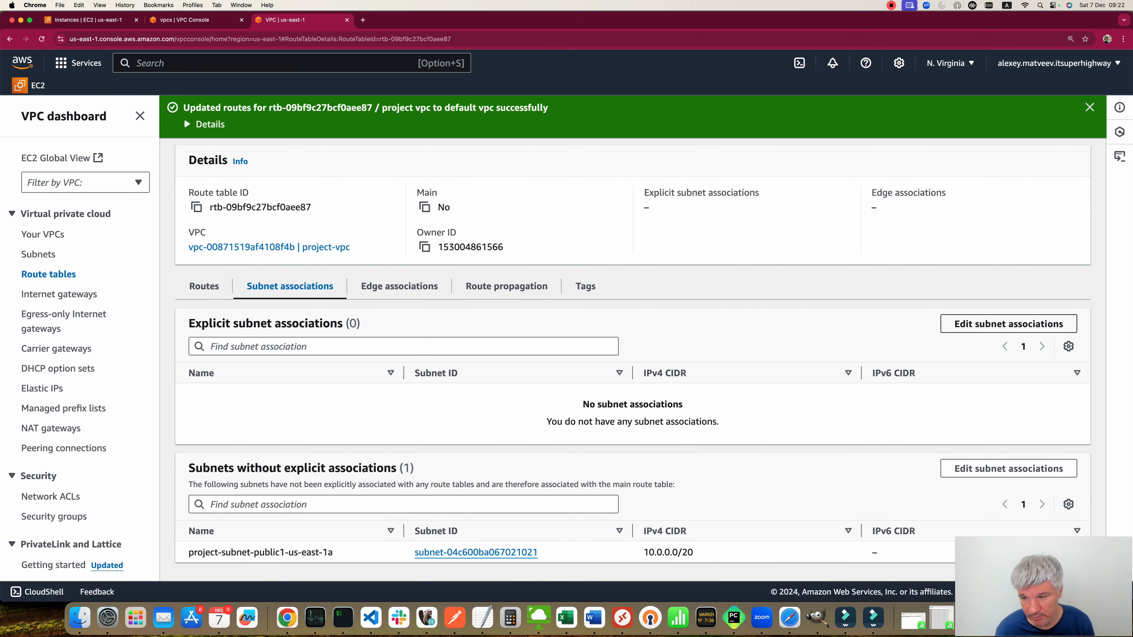
left_click(1008, 323)
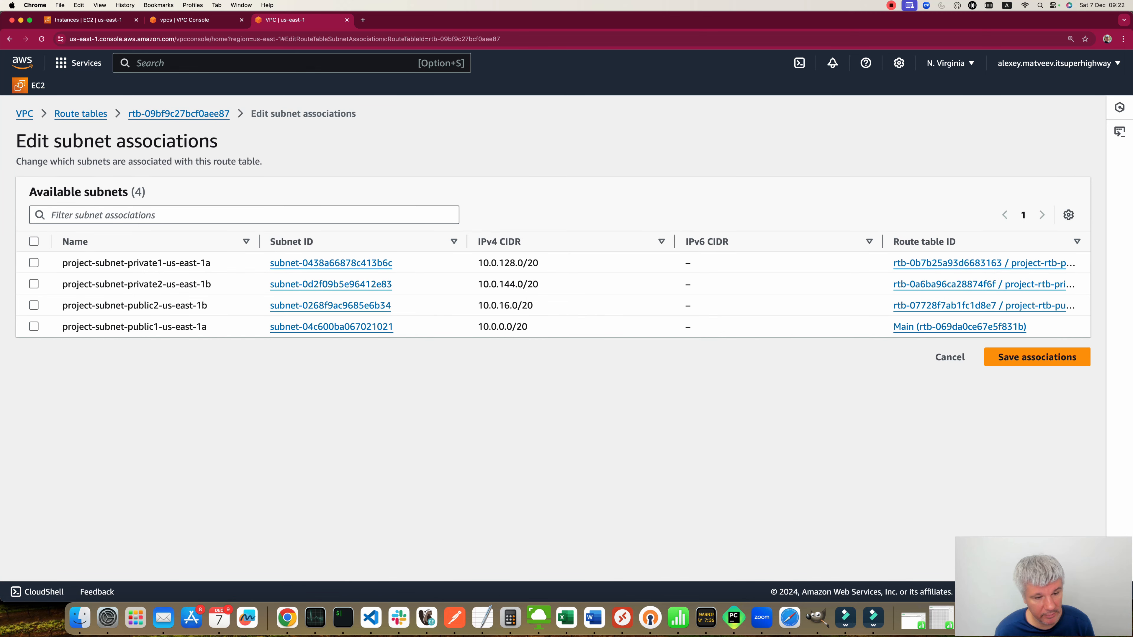
left_click(34, 326)
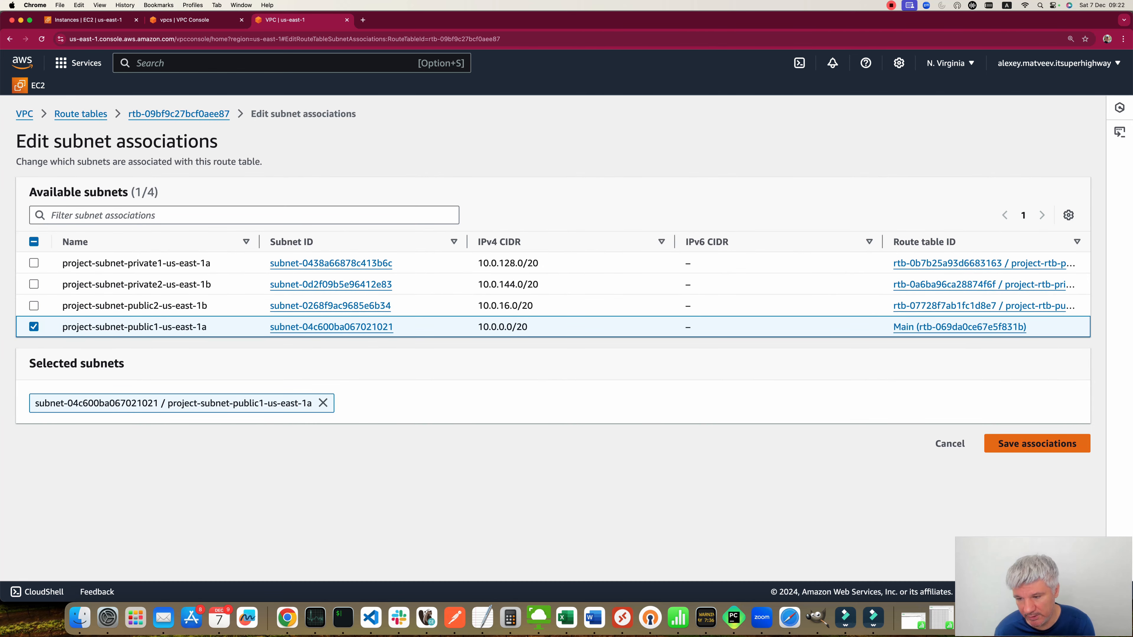
left_click(1038, 443)
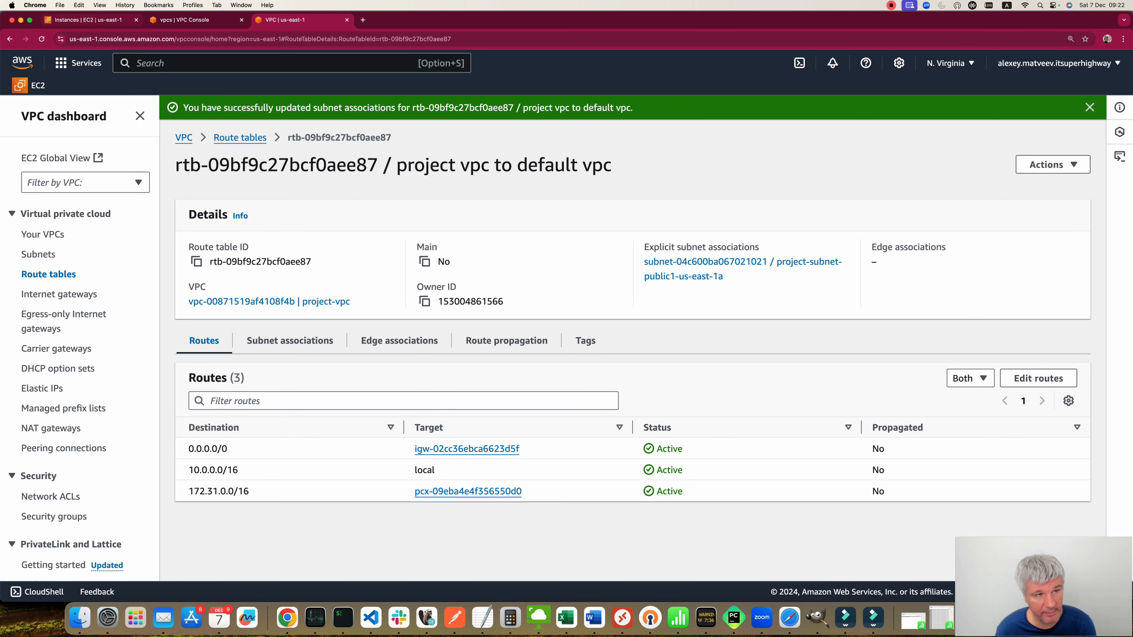
Step: Open the launch-wizard-2 security group of the ec2 project vpc instance
left_click(89, 20)
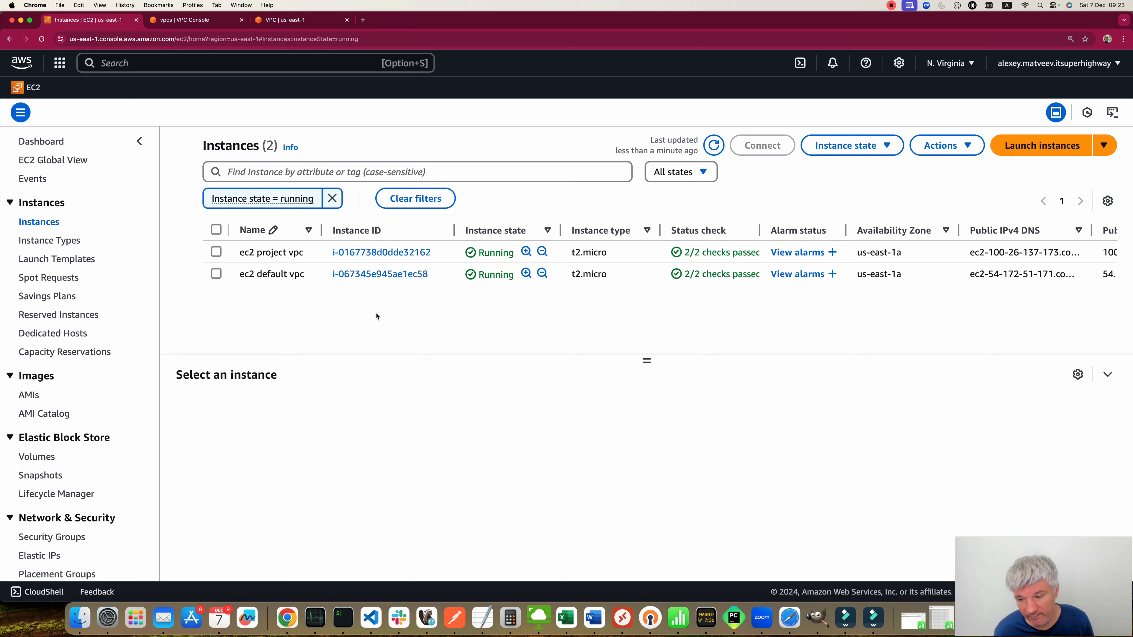
scroll(659, 268, "up", 1)
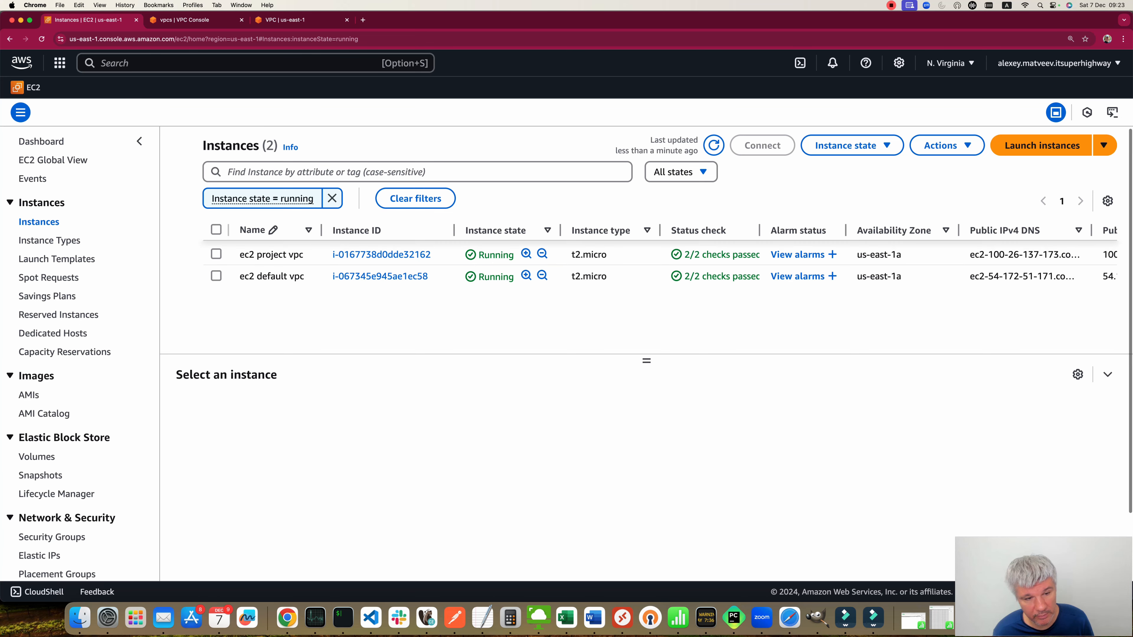
left_click(216, 254)
scroll(659, 267, "down", 1)
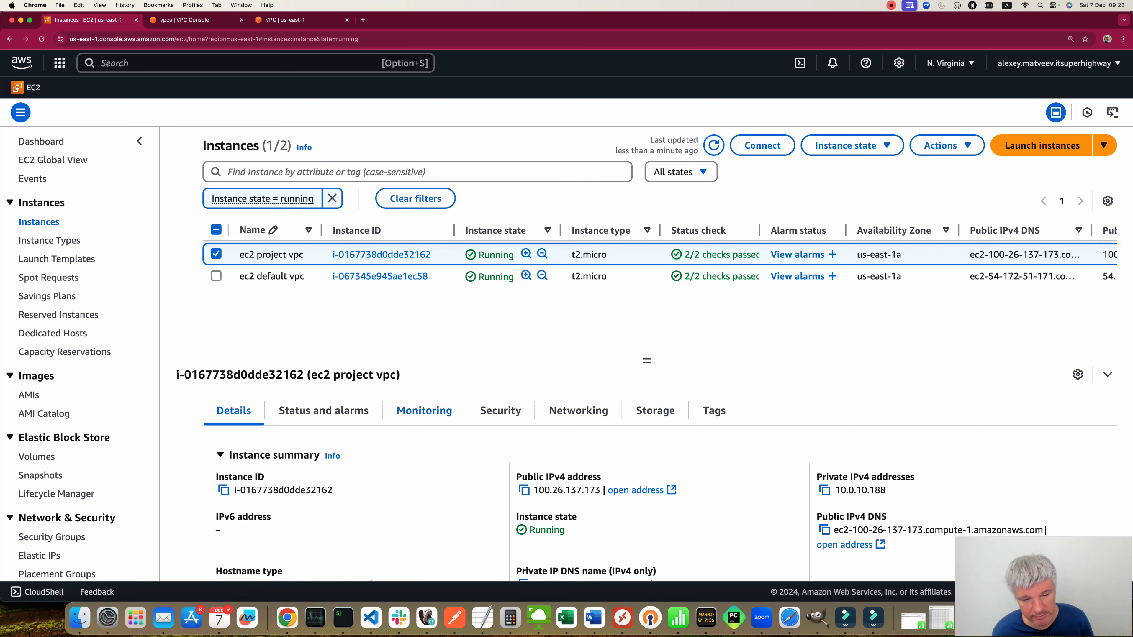
left_click(501, 411)
scroll(501, 447, "down", 2)
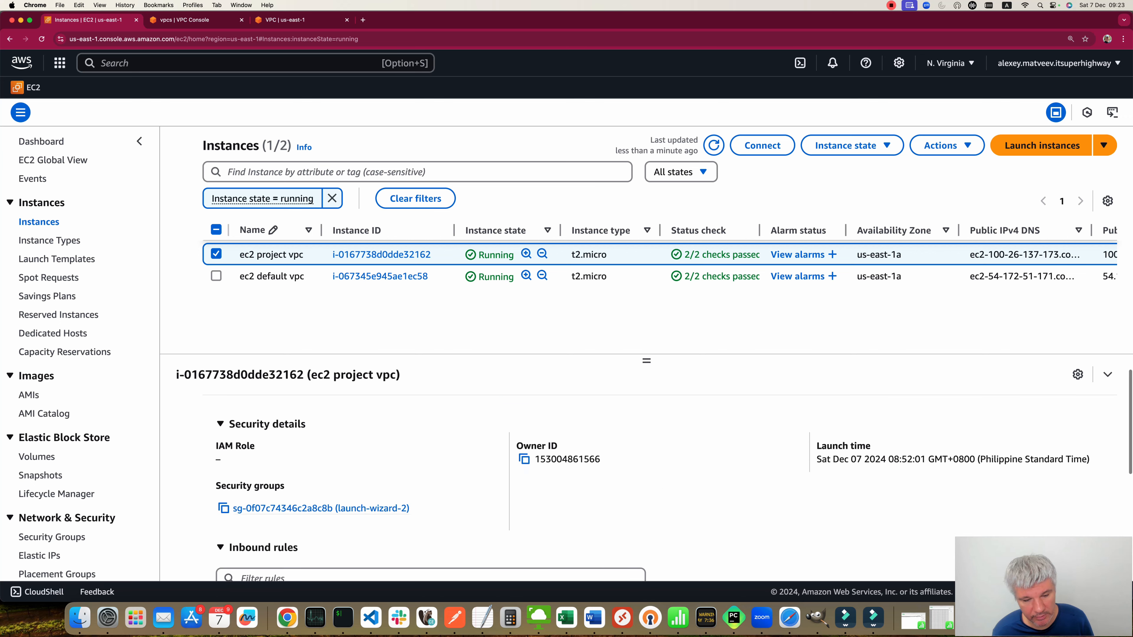
left_click(320, 508)
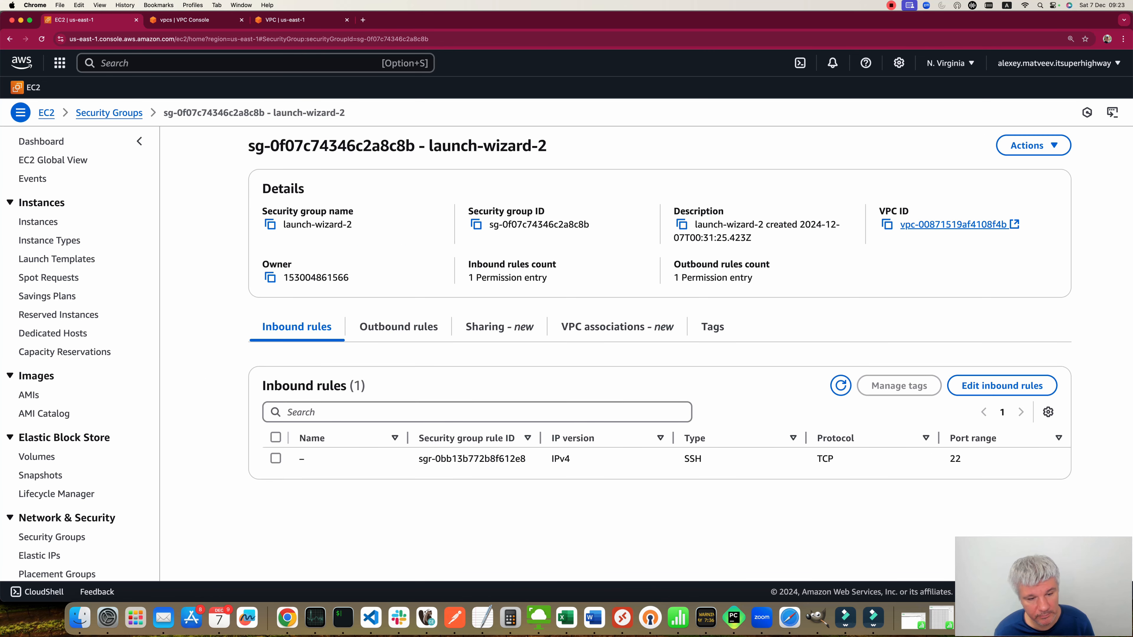
Step: Add an inbound rule allowing All ICMP - IPv4 from 172.31.0.0/16 to the launch-wizard-2 security group and save it
left_click(1002, 385)
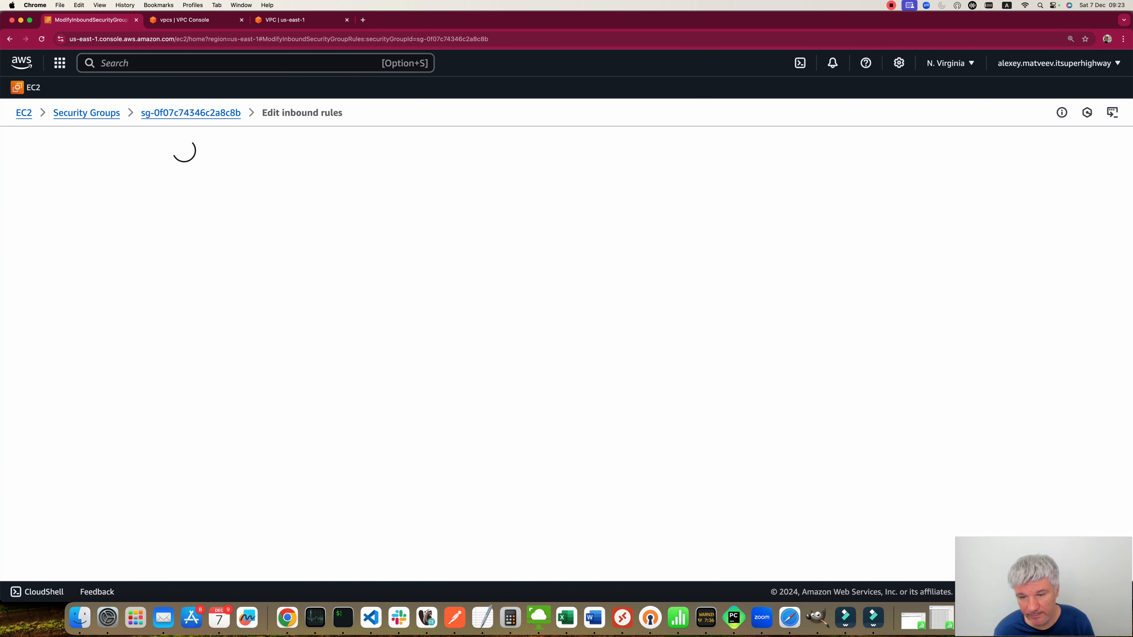
left_click(216, 332)
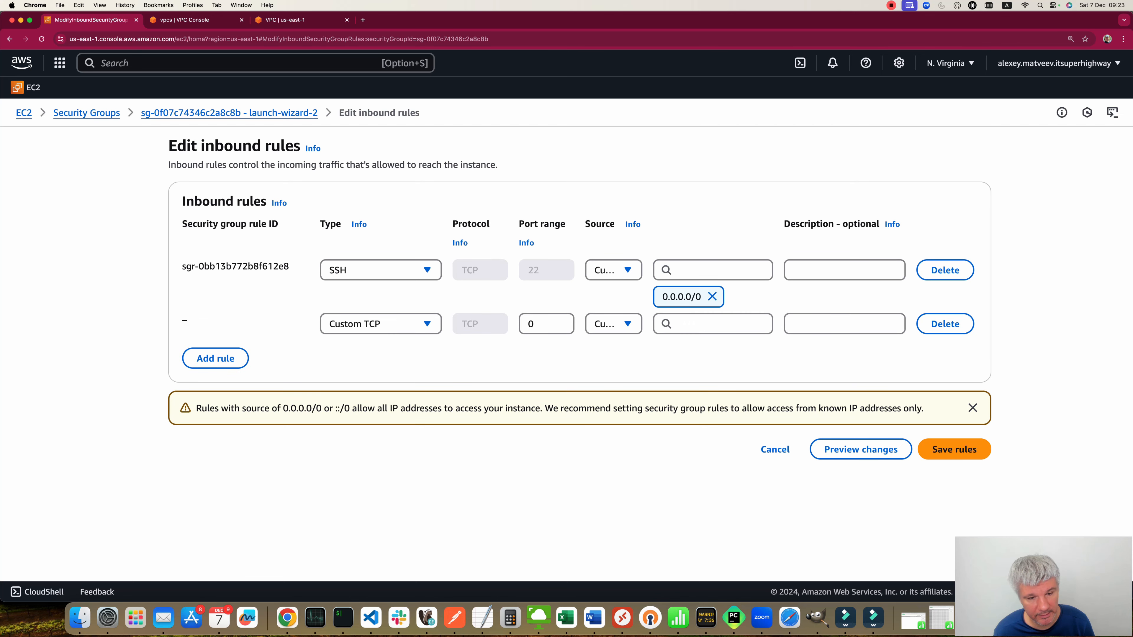
left_click(381, 323)
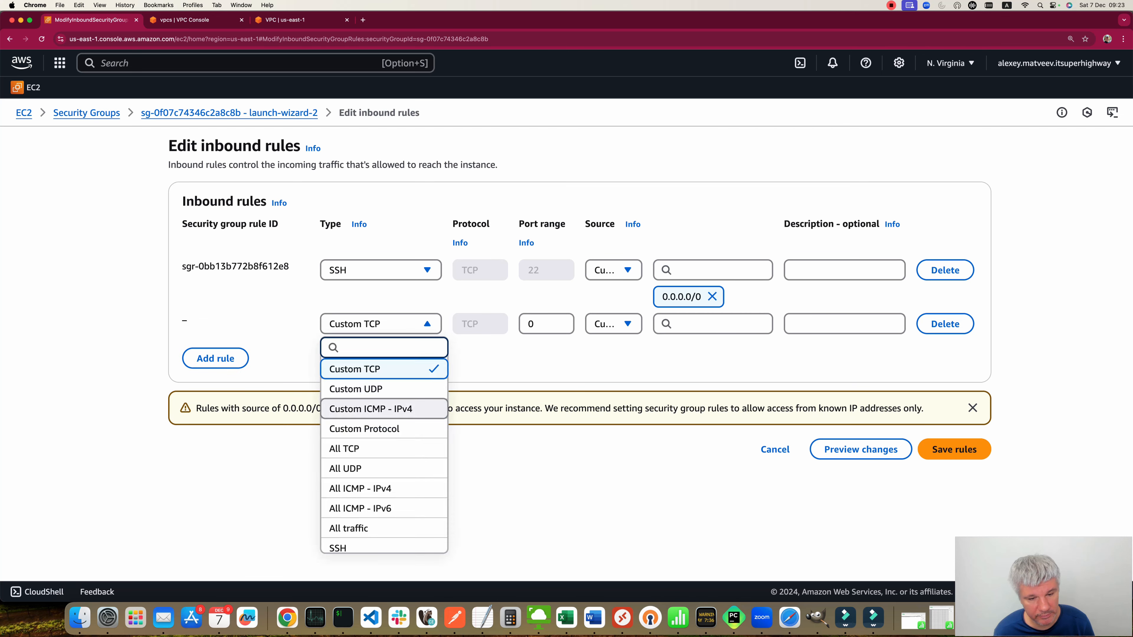
left_click(384, 488)
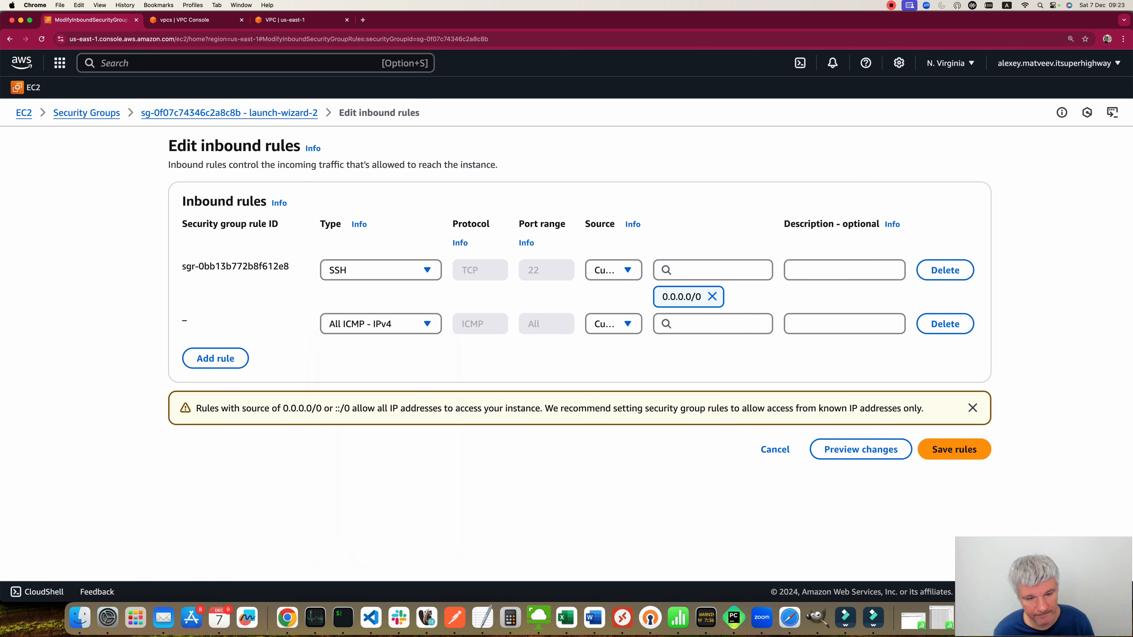
left_click(713, 324)
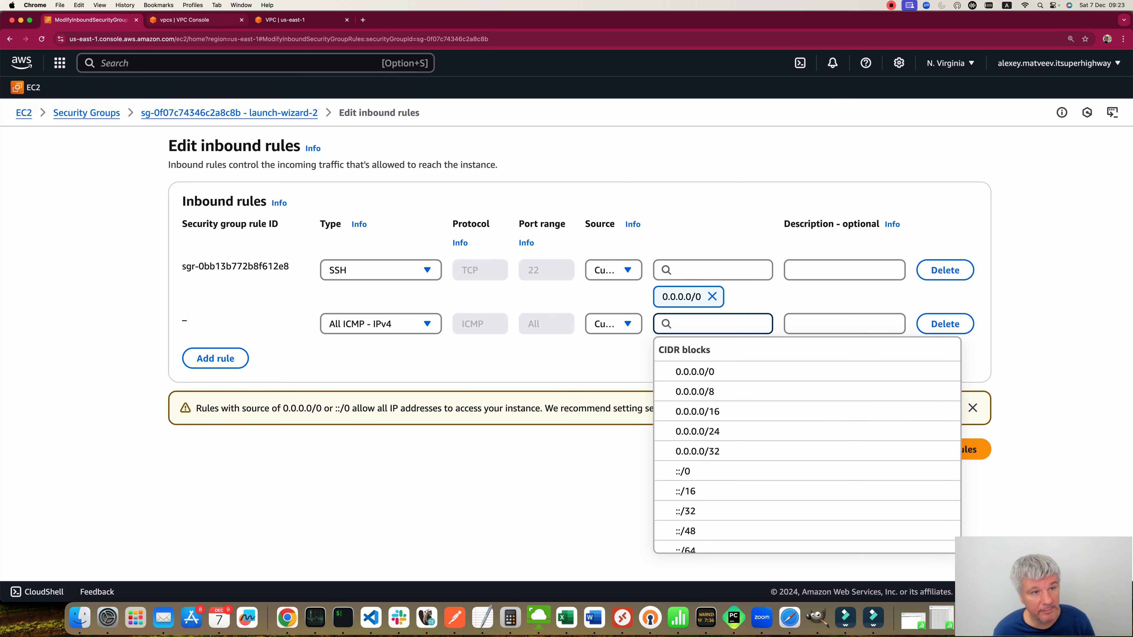
key("ctrl+Tab")
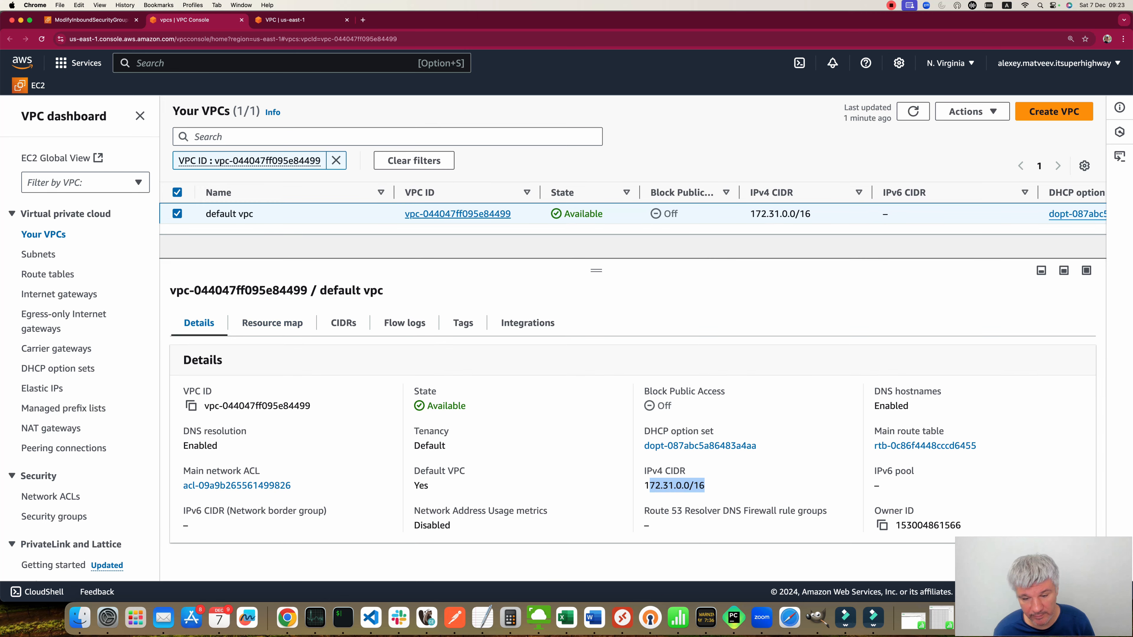
key("ctrl+Tab")
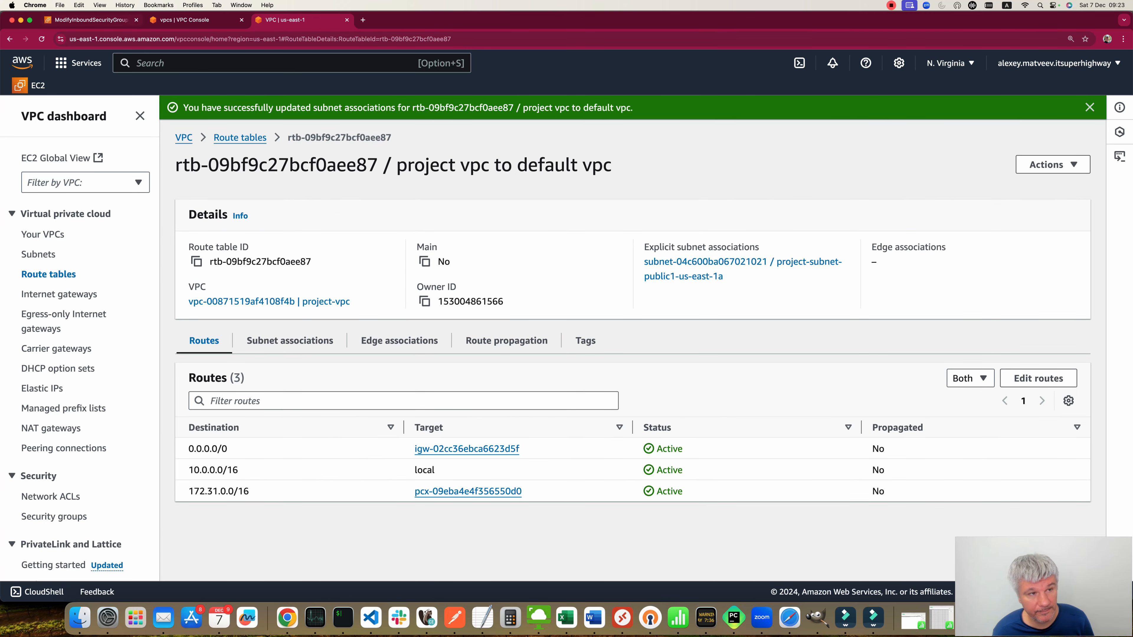
key("ctrl+Tab")
key("super+v")
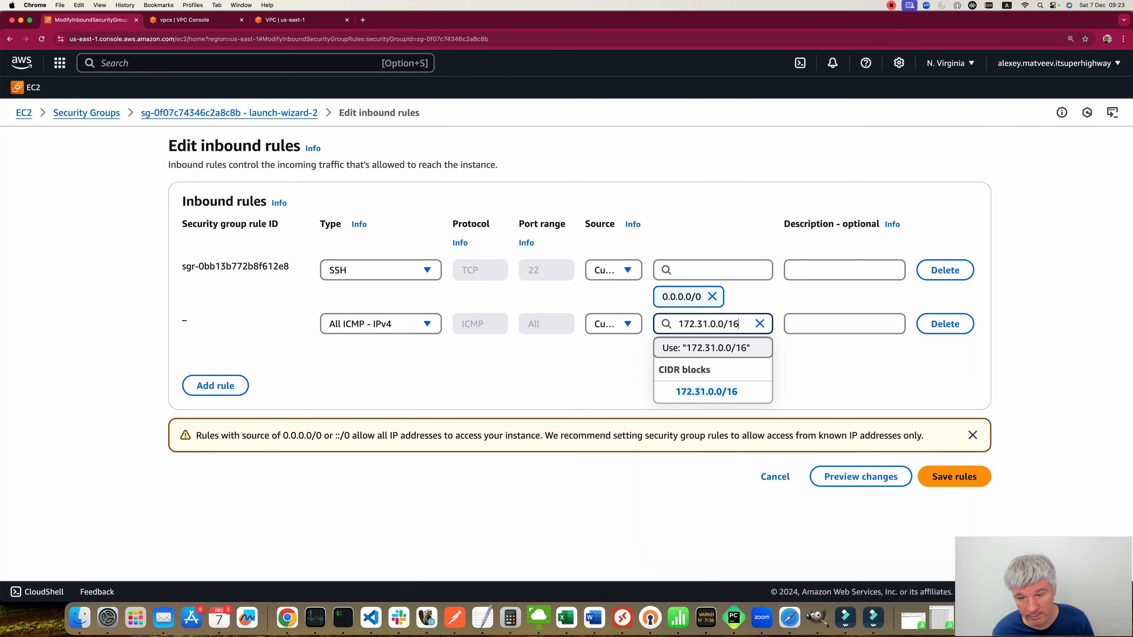
key("Return")
left_click(954, 476)
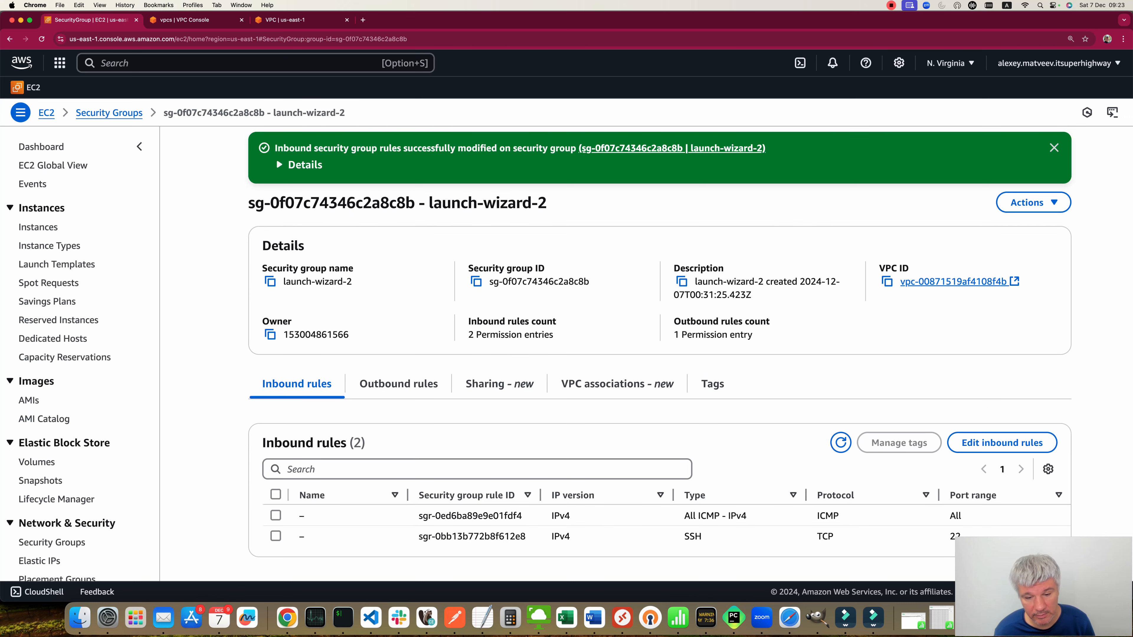
Step: Rerun the ping to ip-10-0-10-188.ec2.internal from the default VPC instance's terminal session
left_click(343, 617)
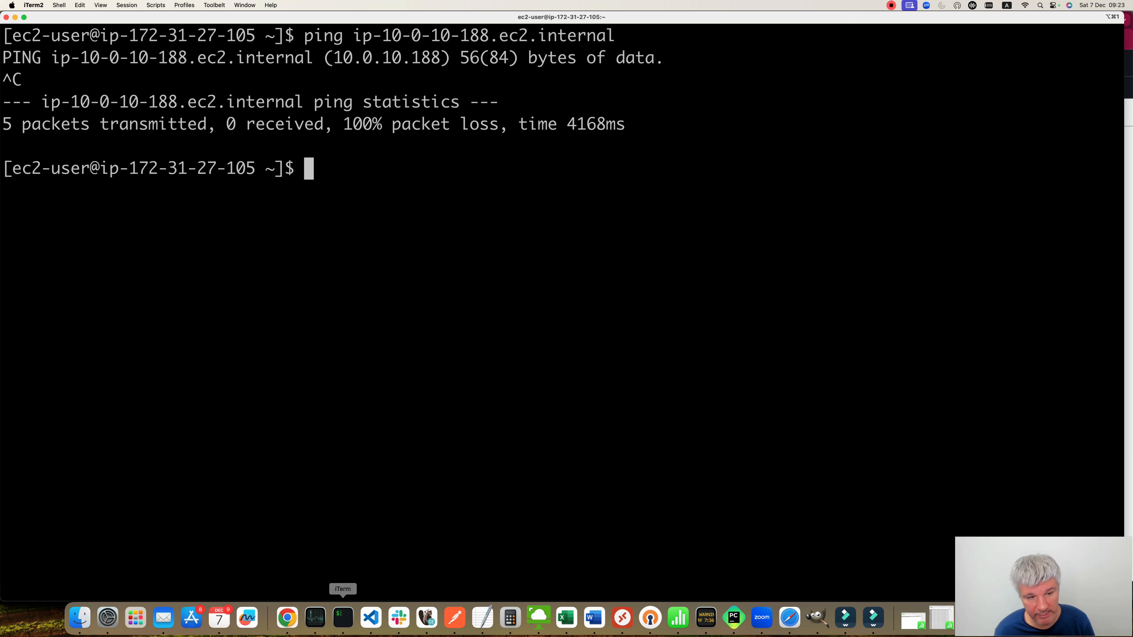
key("Up")
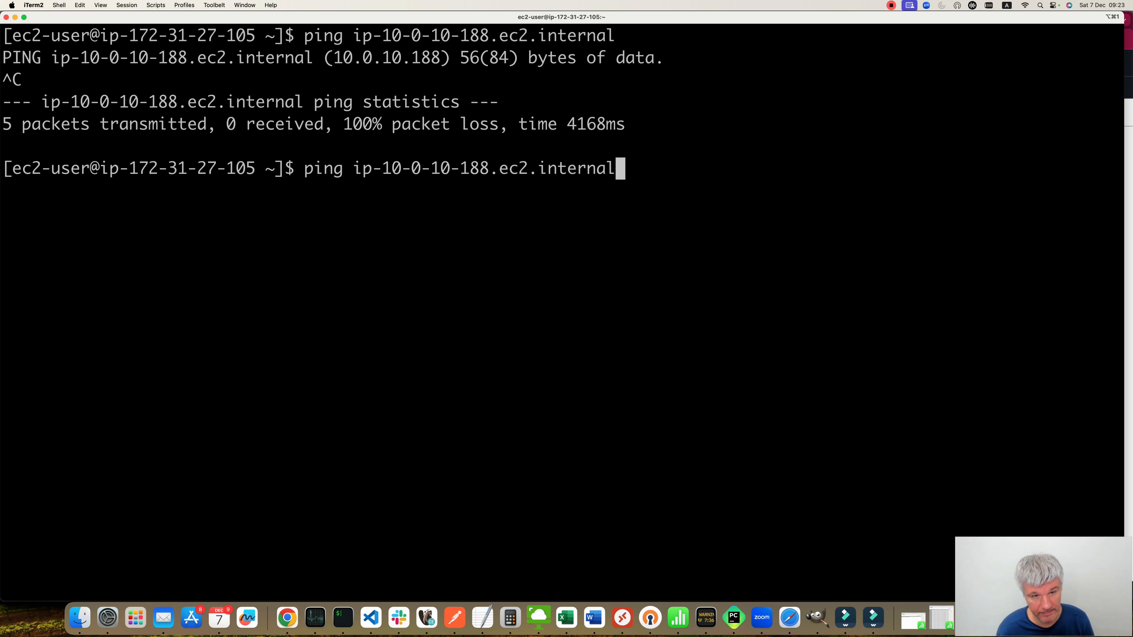
key("Return")
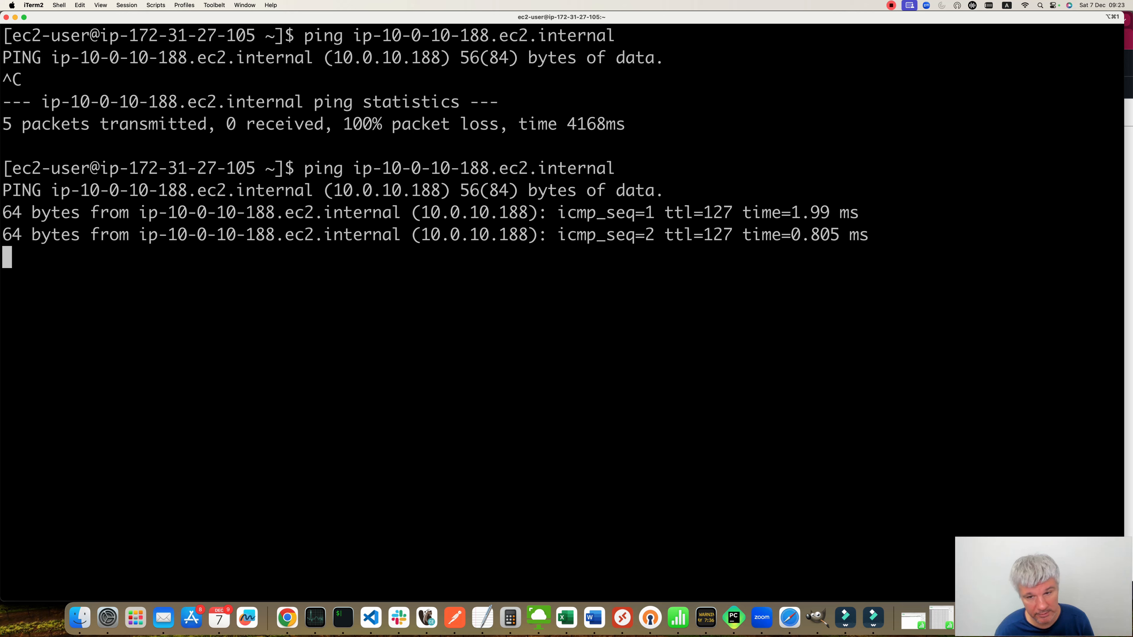